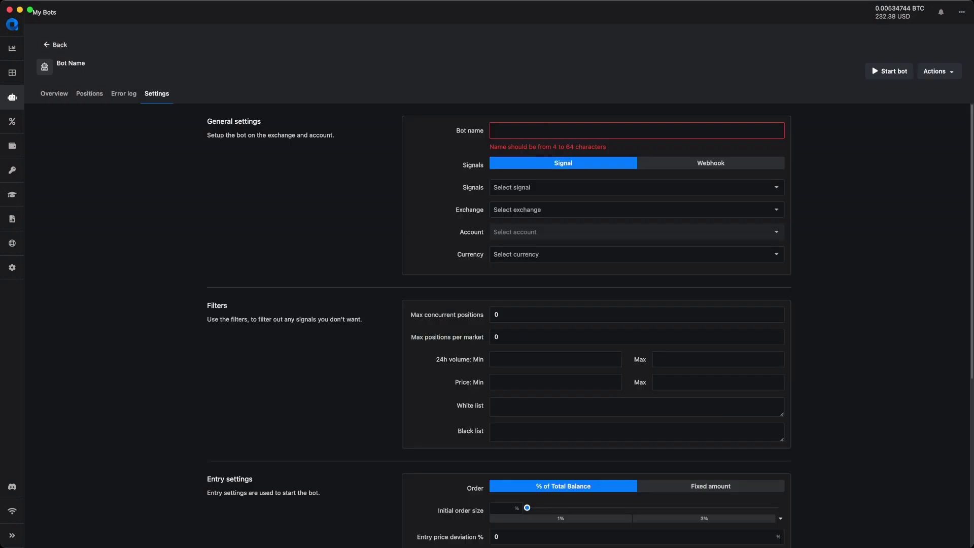
- Name the bot "My bot" and choose Crypto Base Scanner as its signal source
click(494, 130)
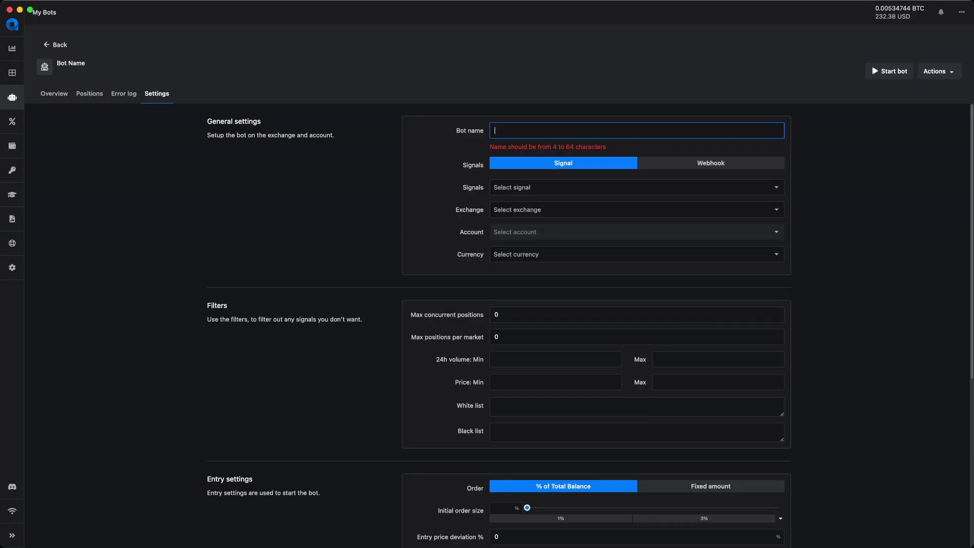
text(My bot)
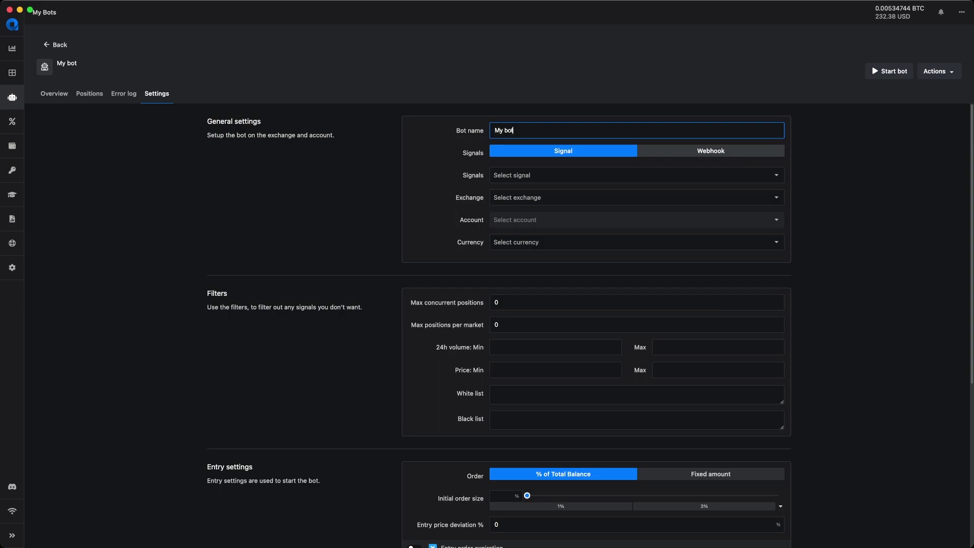
click(710, 150)
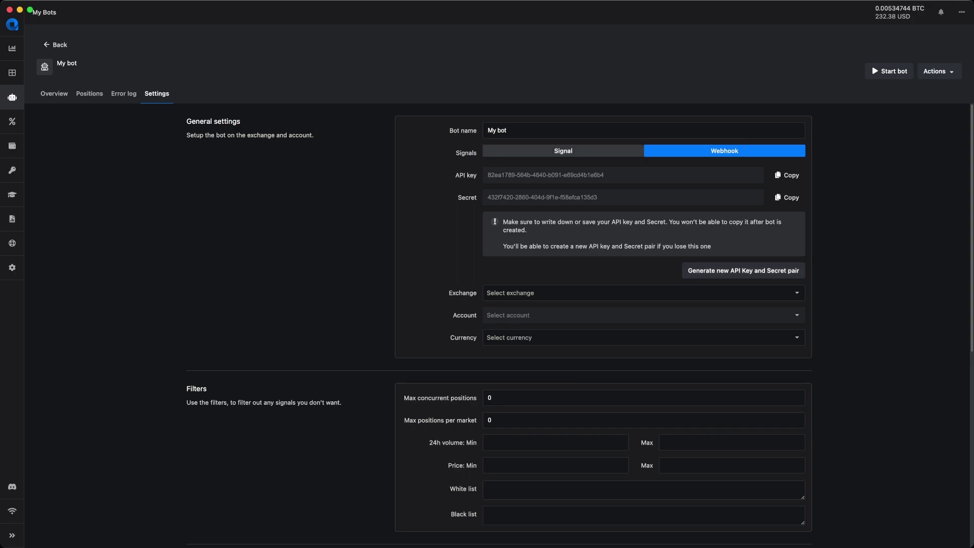
click(562, 151)
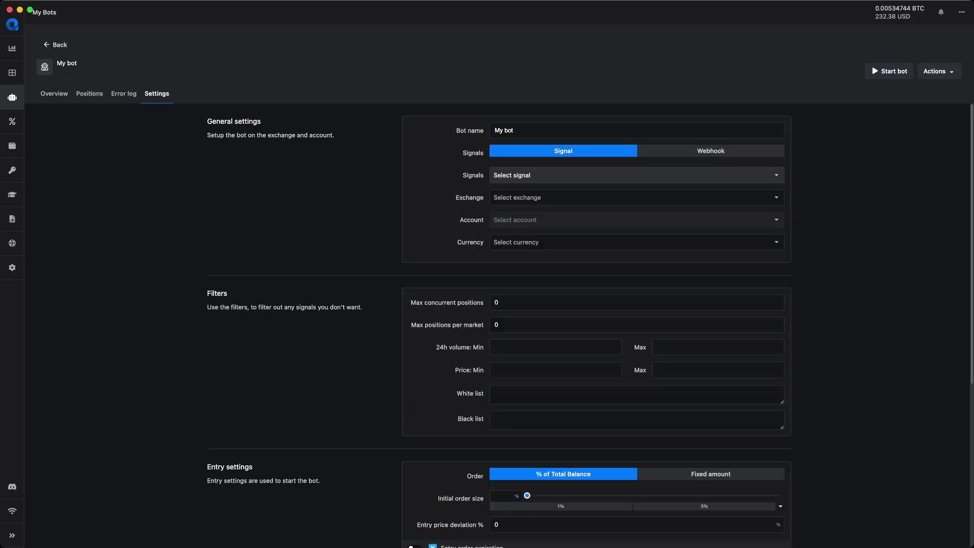
click(562, 175)
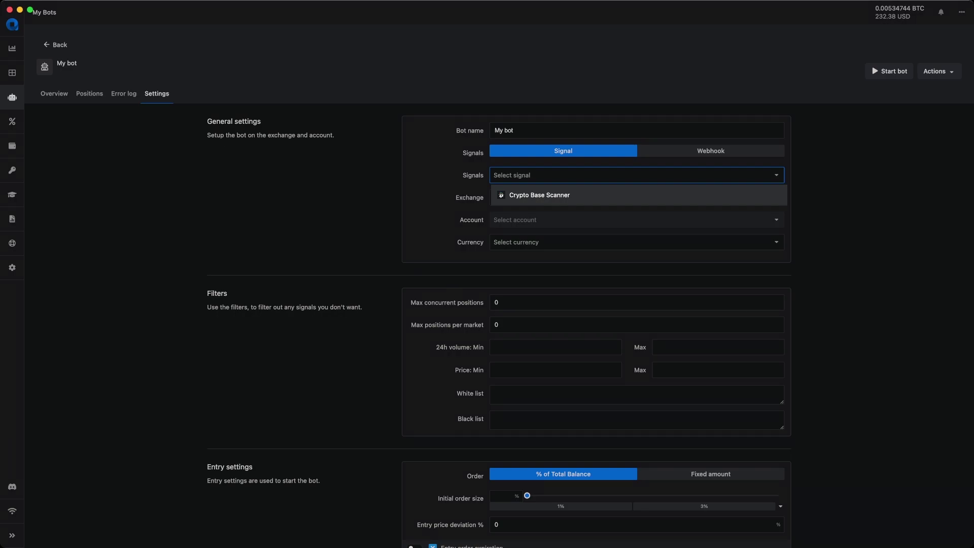
click(540, 195)
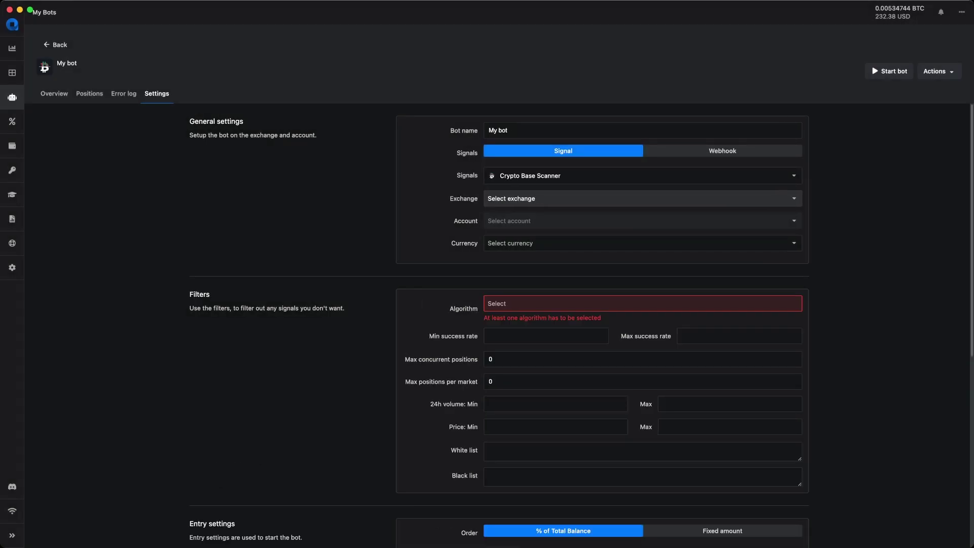
- Set the bot's exchange to Binance and its trading currency to USDT
click(539, 197)
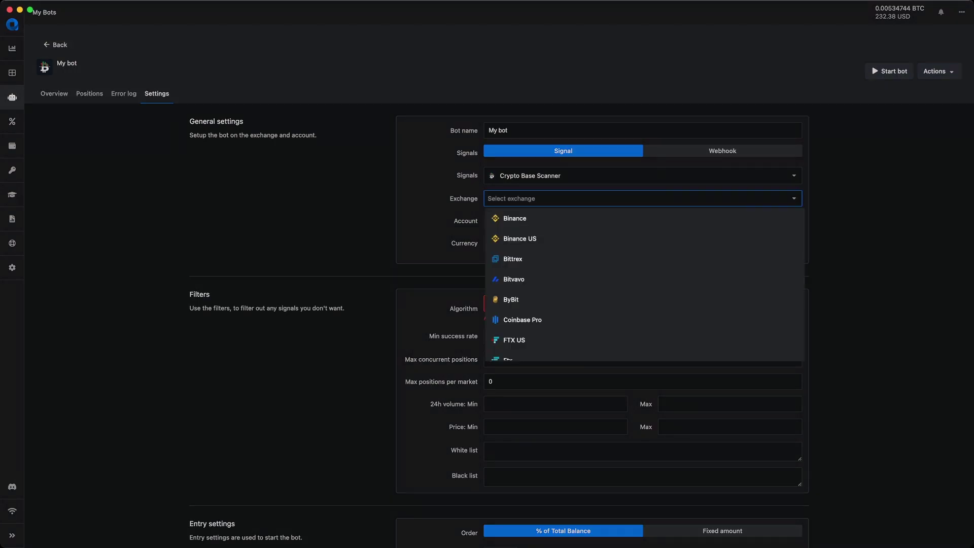
click(514, 218)
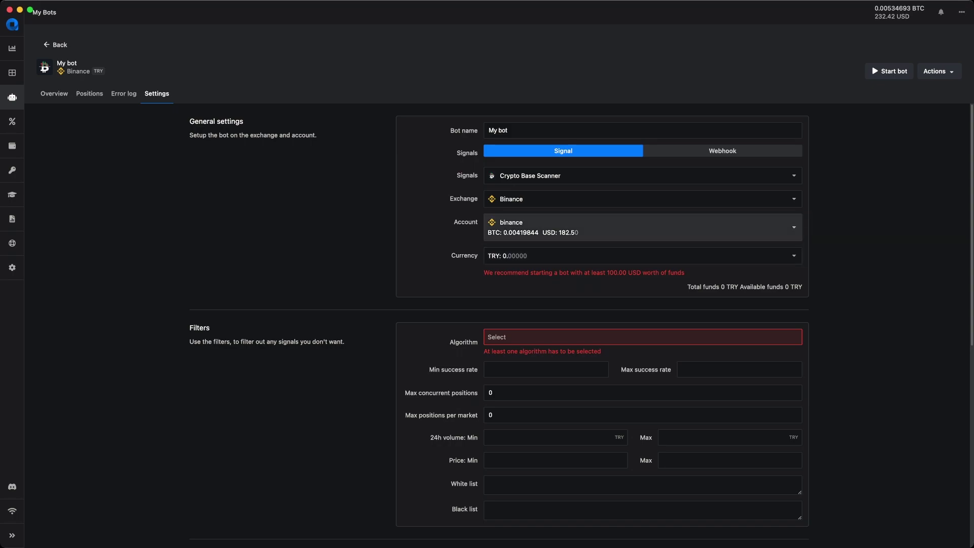
click(639, 255)
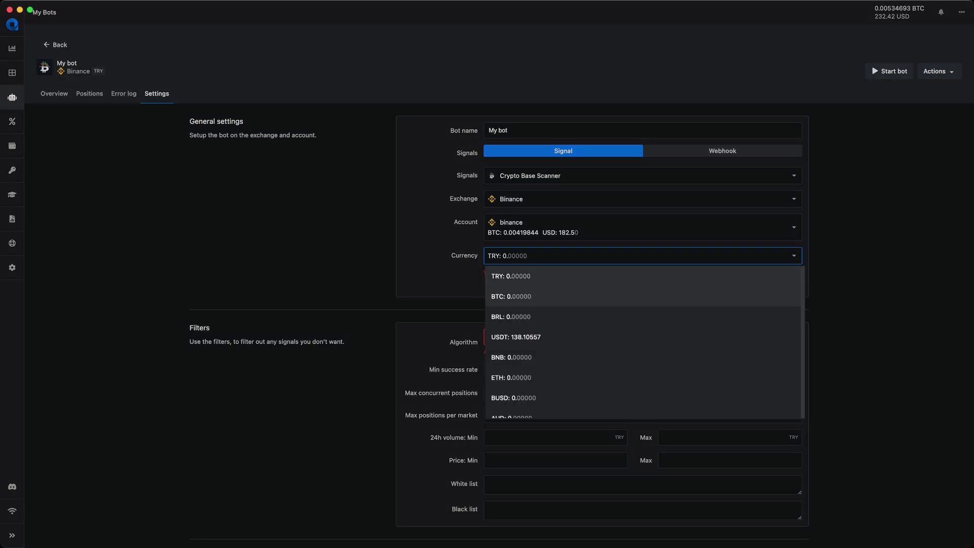
click(639, 336)
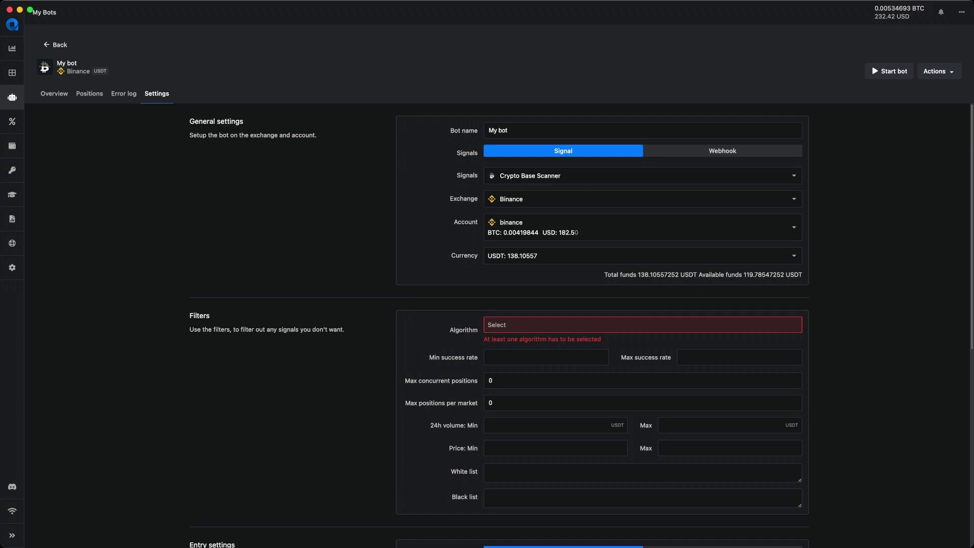
- Select the Day trade and Conservative algorithms in the signal filters
scroll(499, 326, down, 5)
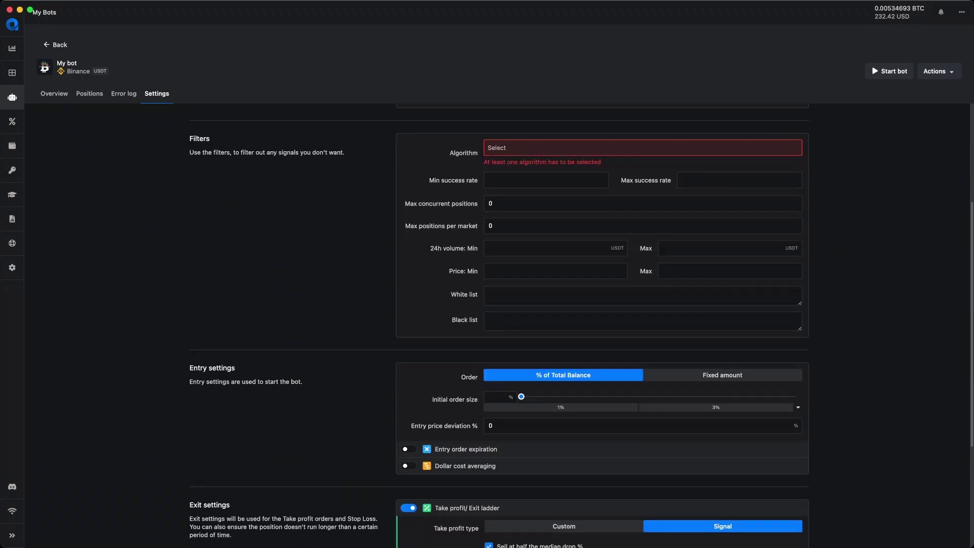
scroll(499, 325, down, 1)
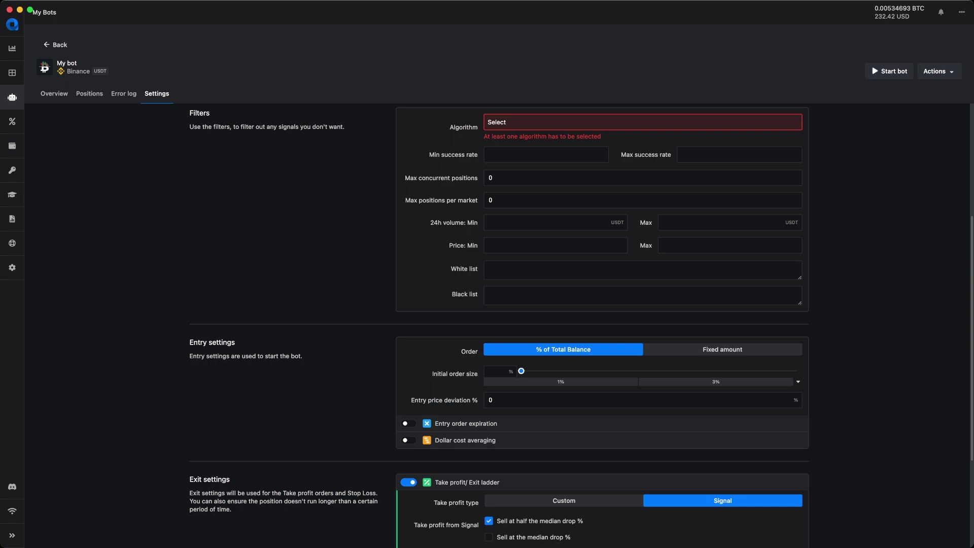
click(505, 121)
click(517, 148)
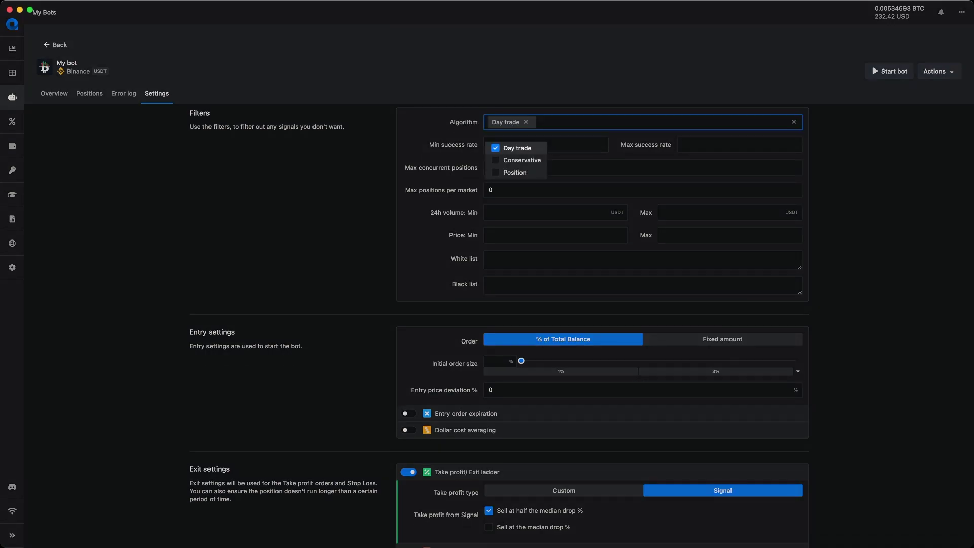
key(Escape)
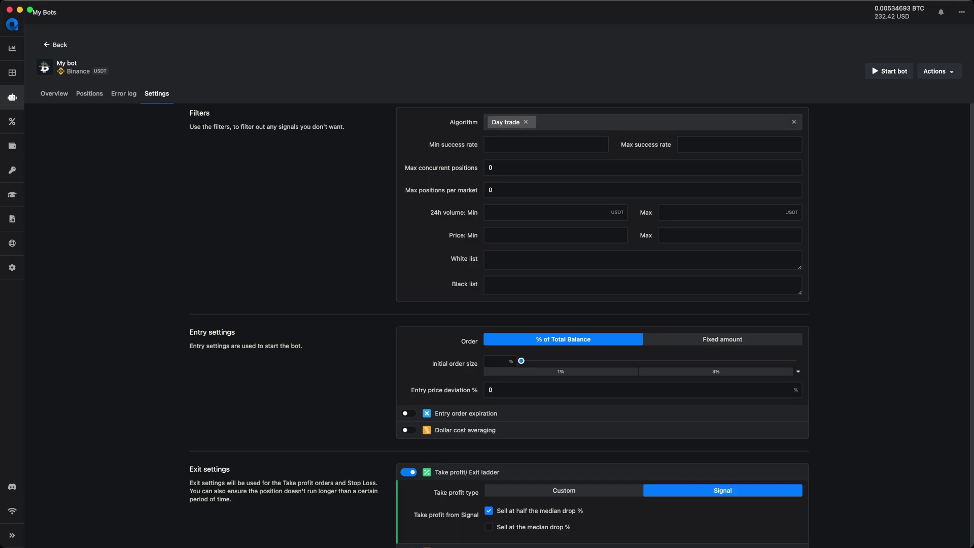
click(641, 122)
click(522, 149)
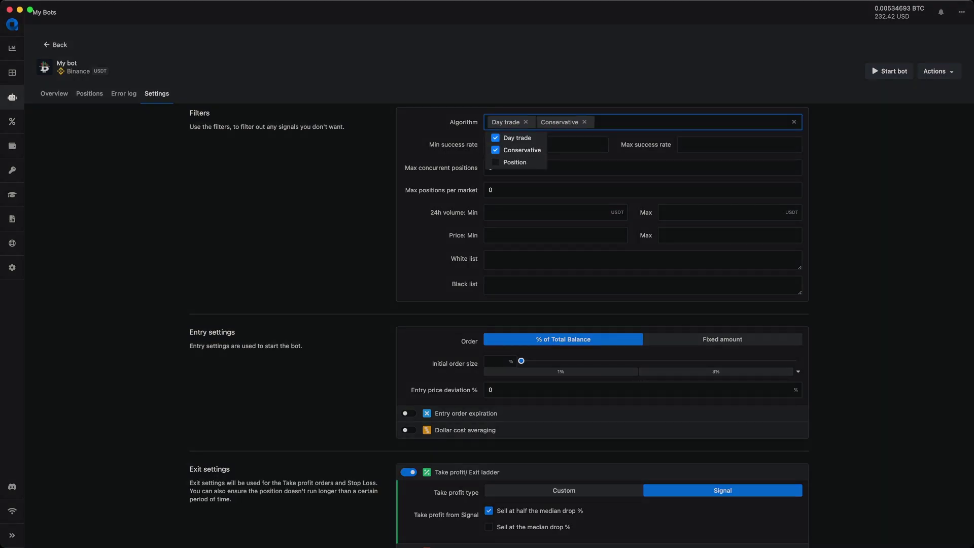
key(Escape)
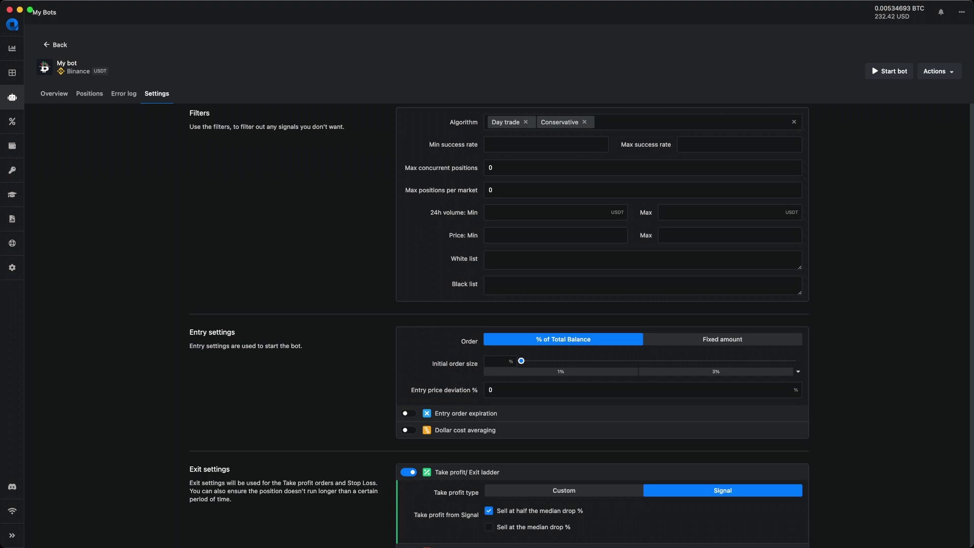
- Filter signals by a minimum success rate of 40 and a maximum success rate of 90
click(546, 144)
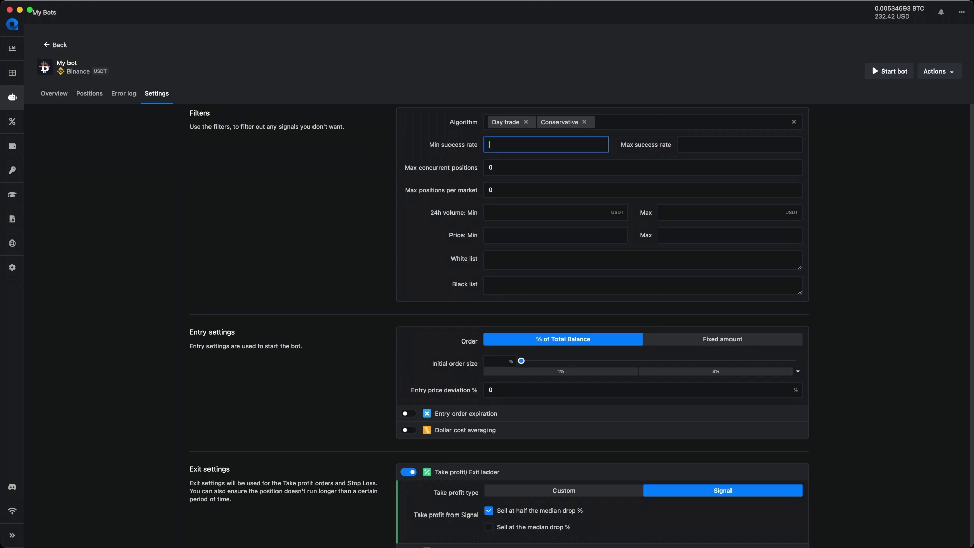
text(4)
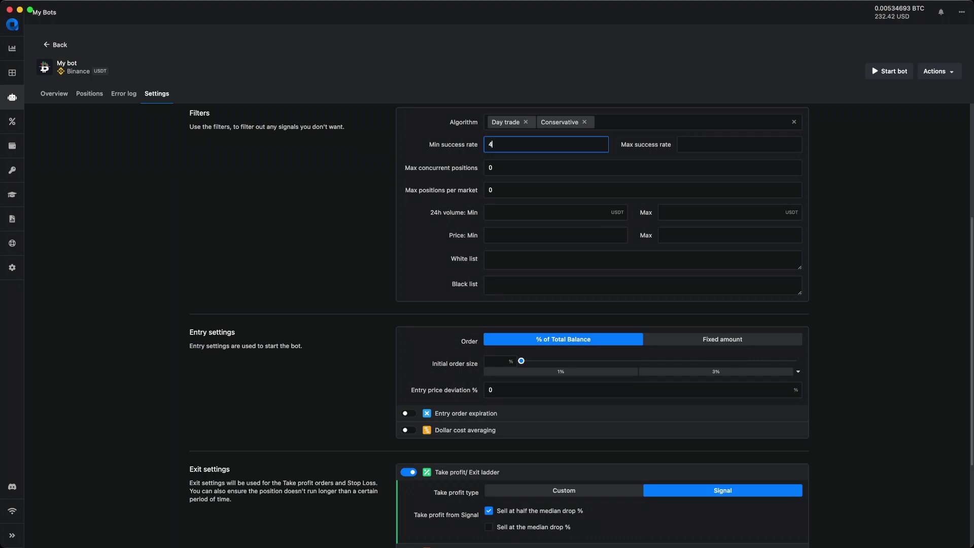
text(0)
click(738, 144)
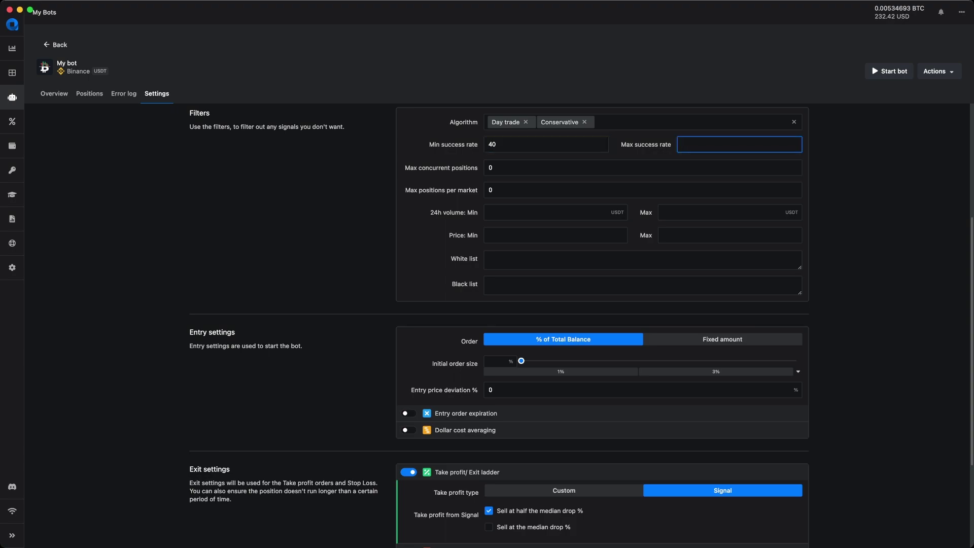
text(90)
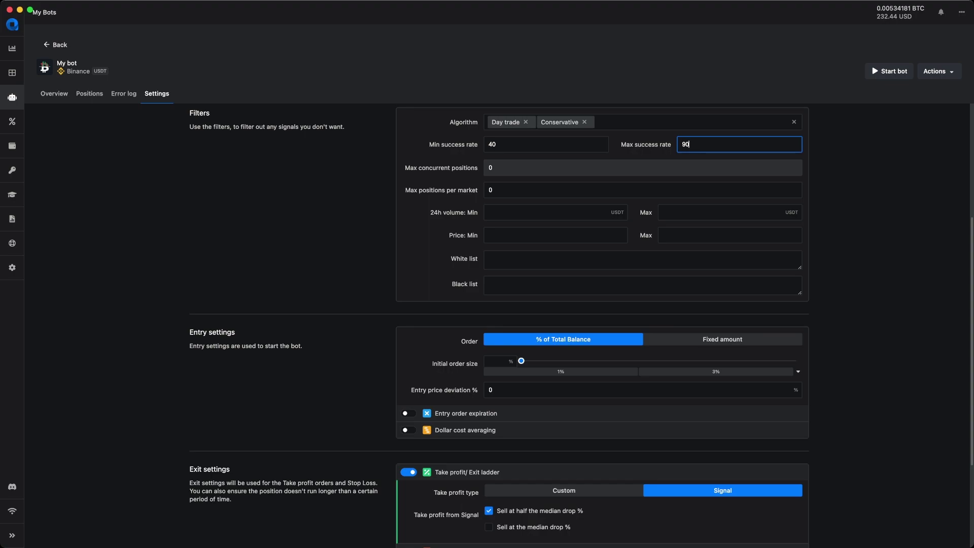
- Limit the bot to 4 concurrent positions and 1 position per market
key(Tab)
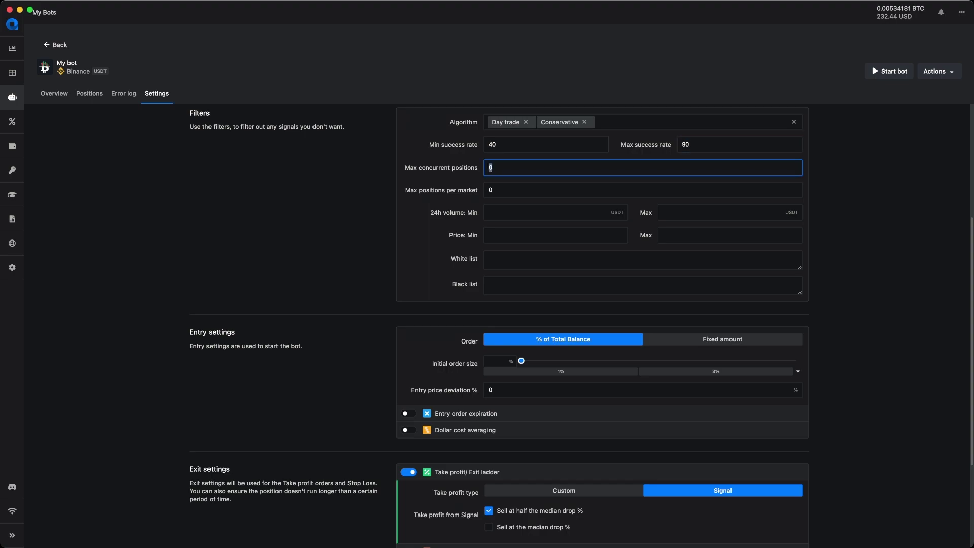
text(4)
key(Tab)
text(1)
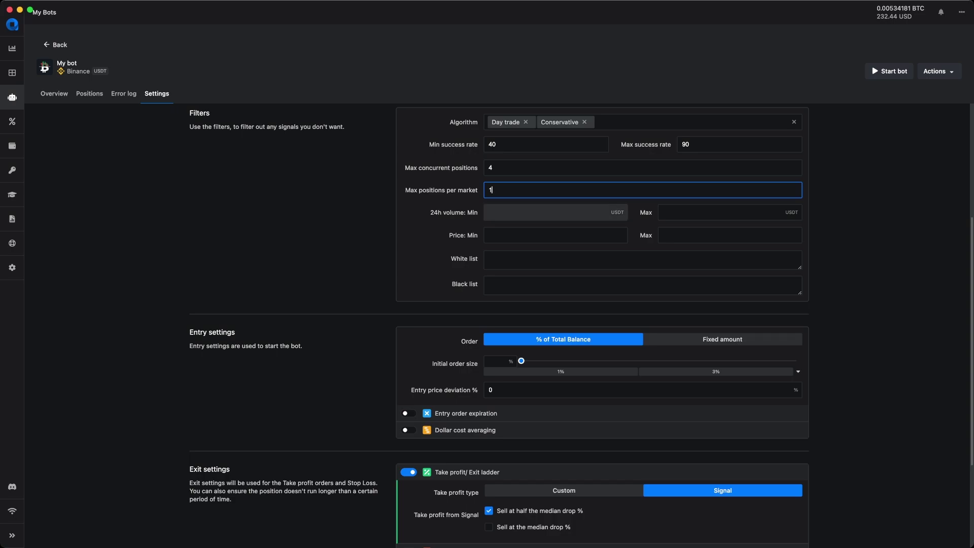
- Set the minimum 24h volume to 100000 USDT and the price range from 1 to 60000
click(489, 212)
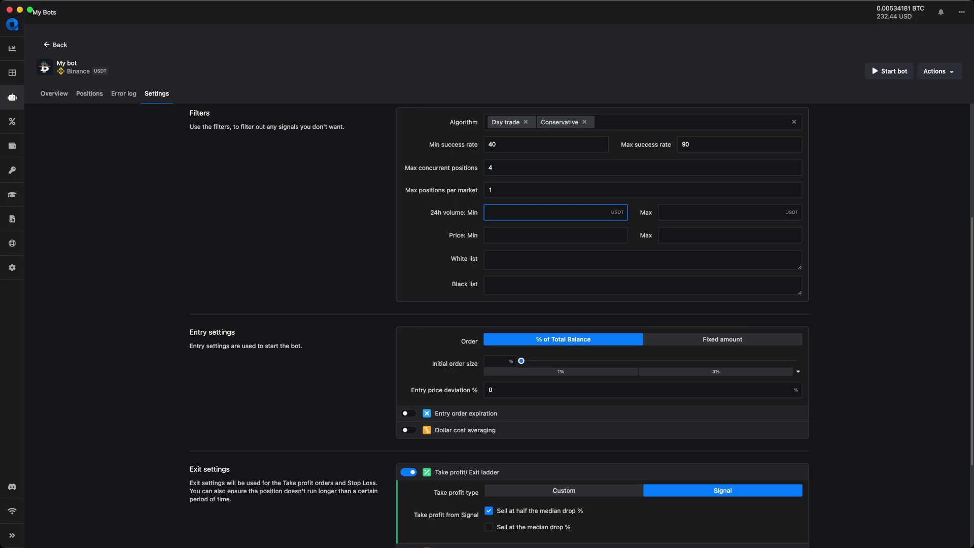
text(00000)
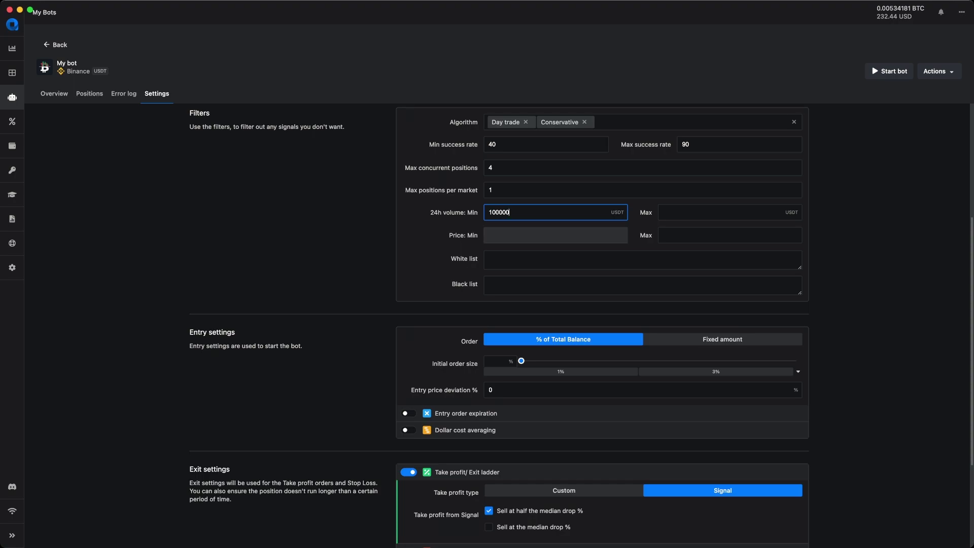
click(555, 235)
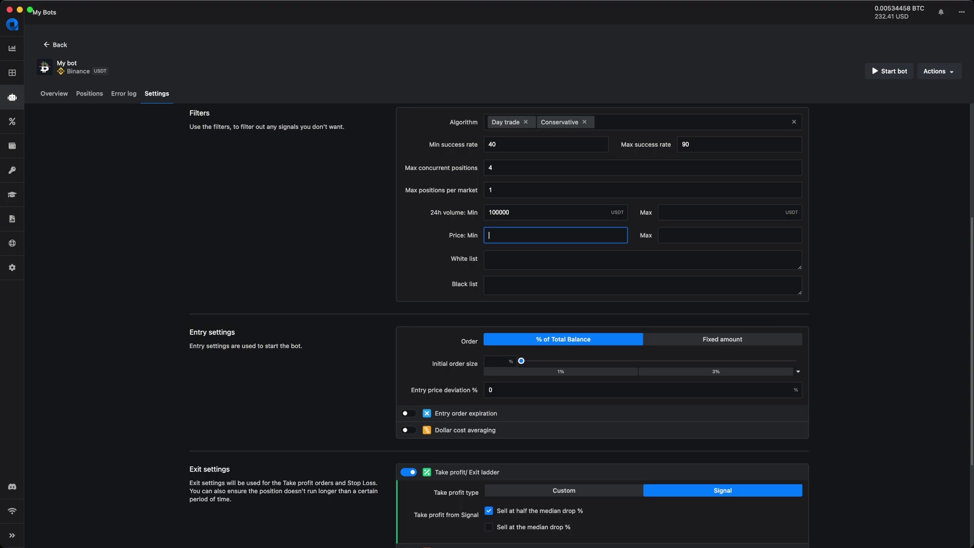
text(1)
click(730, 235)
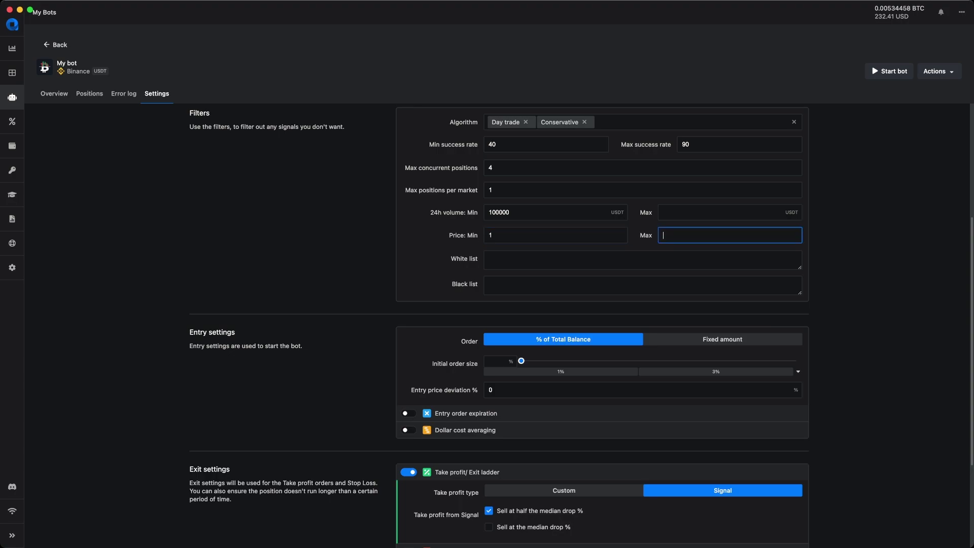
text(60000)
- Add BTC/USDT, *UP/USDT to the white list and *DOWN/USDT to the black list
key(Tab)
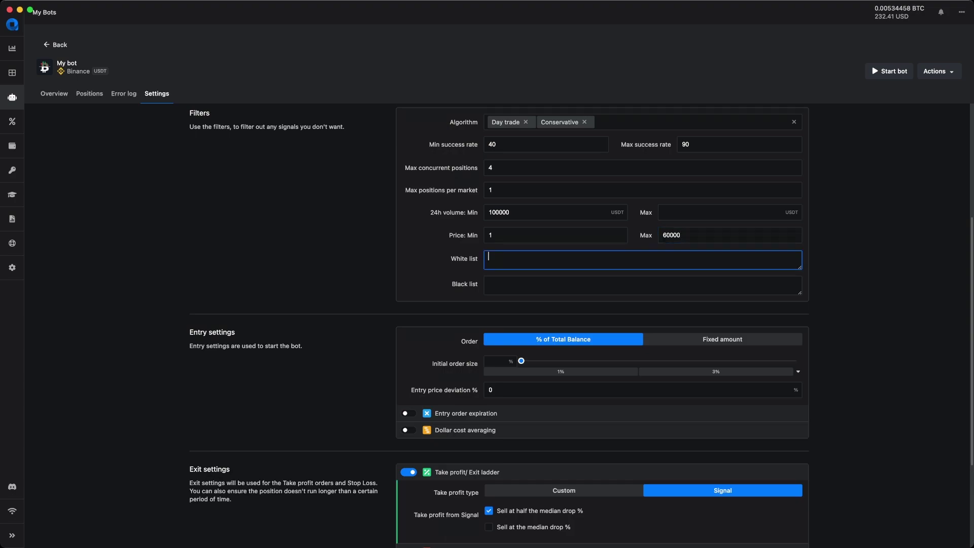
text(BTC/Y)
text(SDT, *UP/USDT)
click(489, 282)
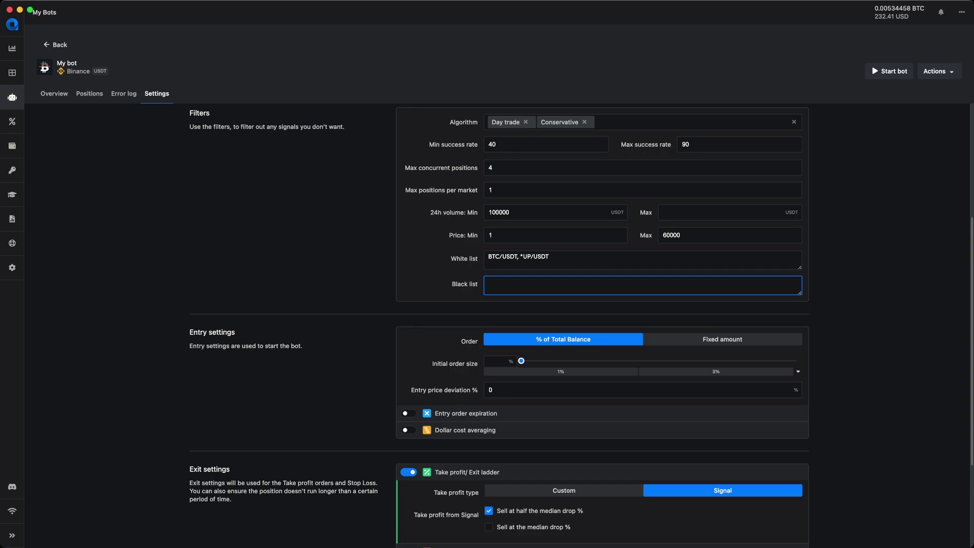
text(*DOWN/USDT)
- Set the initial order size to 11% of the total balance in the entry settings
scroll(581, 324, down, 5)
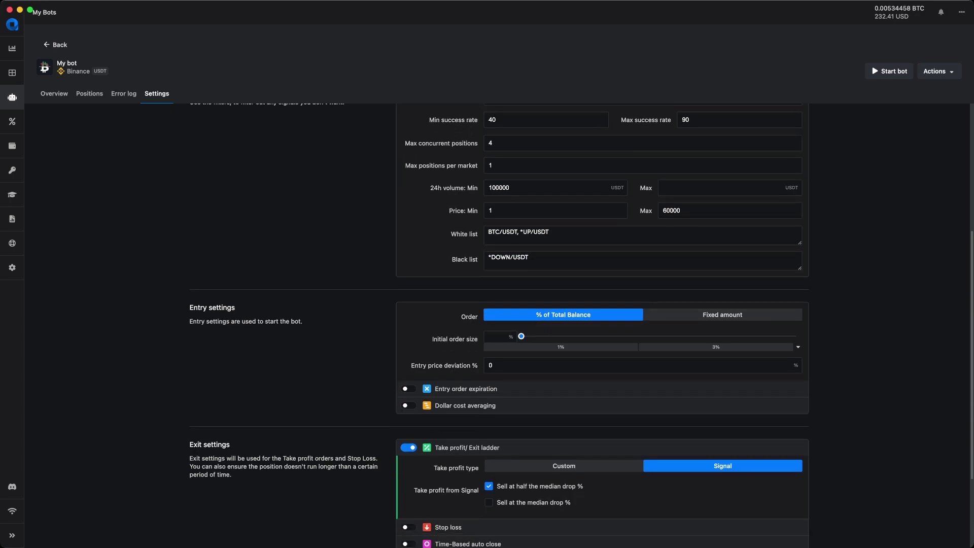
scroll(499, 325, down, 1)
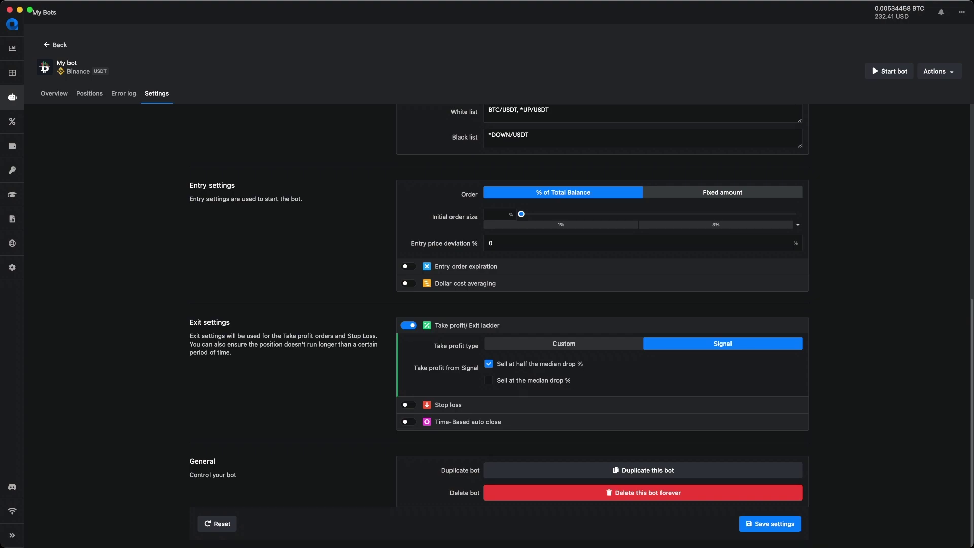
click(536, 214)
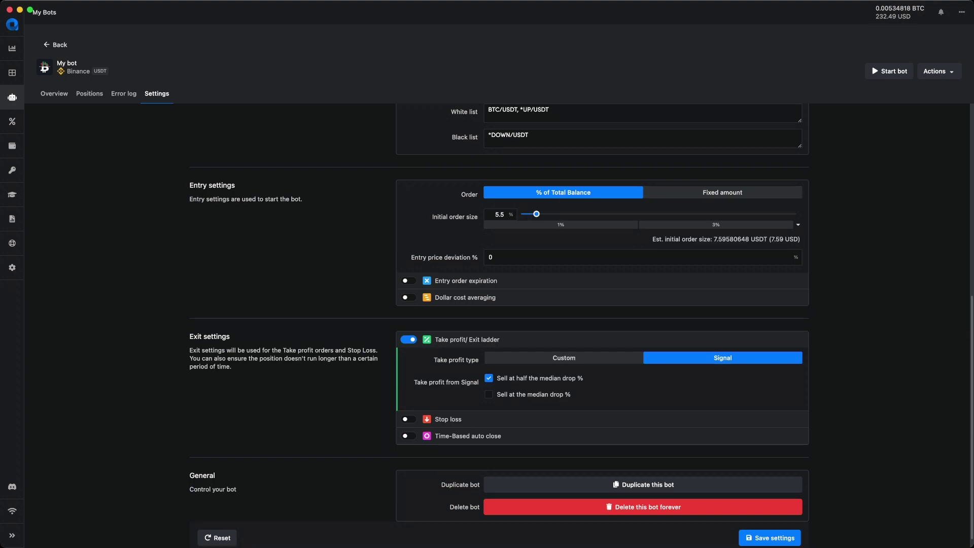
drag(536, 213, 551, 214)
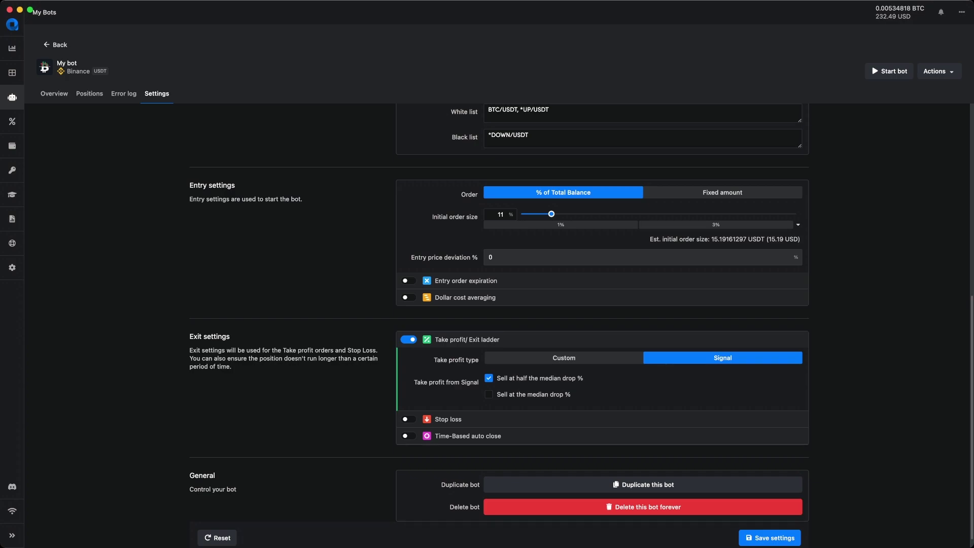
- Set the entry price deviation to -0.5% and enable entry order expiration
click(490, 257)
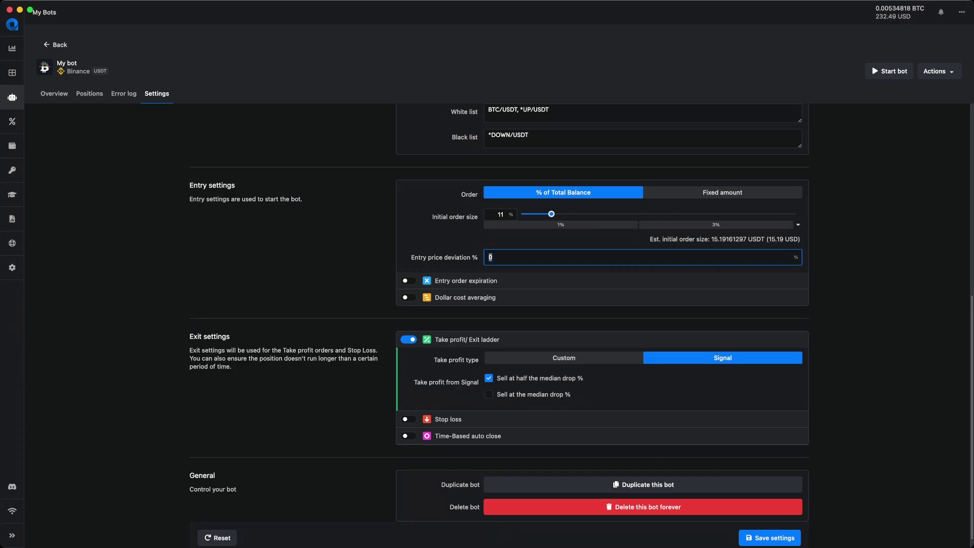
text(0.5)
key(Home)
text(-)
key(Tab)
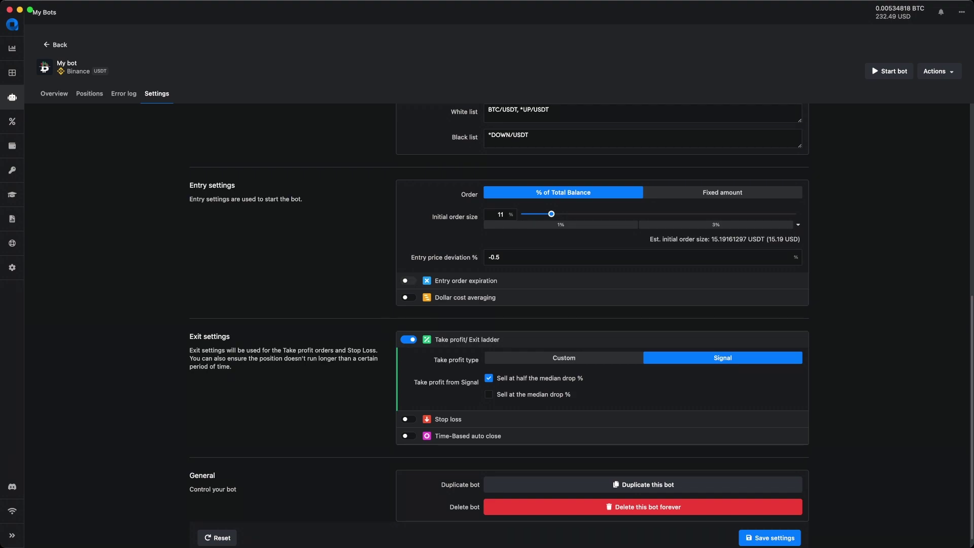
click(409, 280)
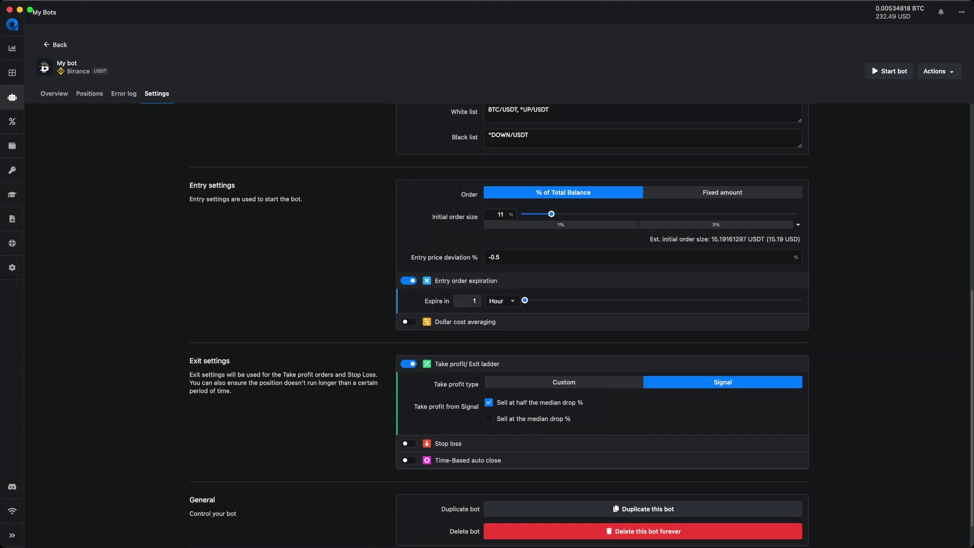
- Set the entry order expiration to 15 minutes
click(474, 300)
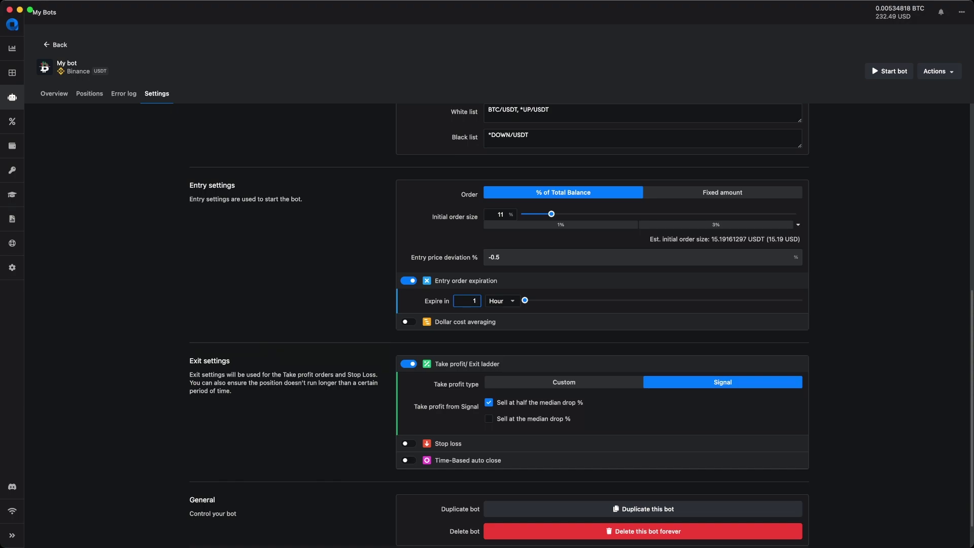
text(5)
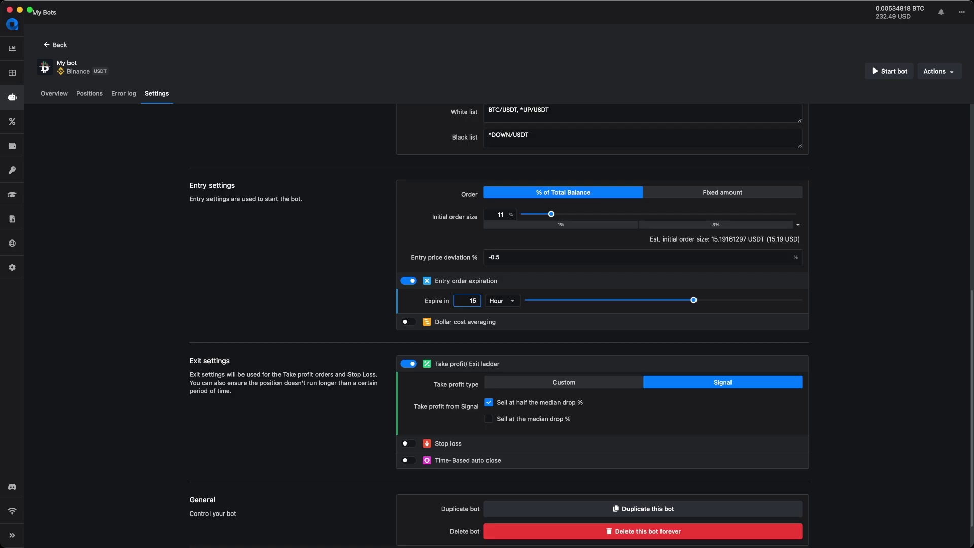
key(Tab)
key(space)
key(Up)
key(Return)
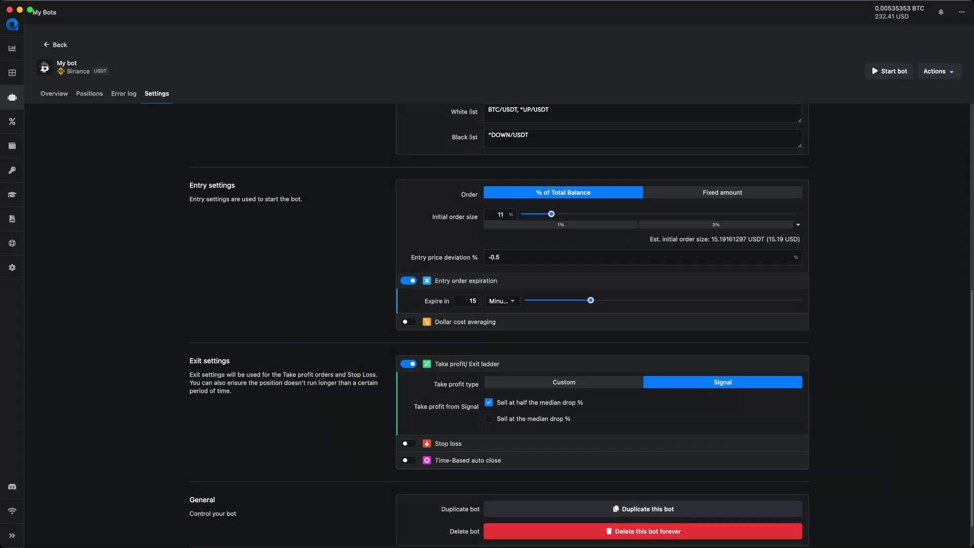
- Enable custom dollar cost averaging with a first target at a 5% target price and a target quantity of 100
key(Tab)
key(space)
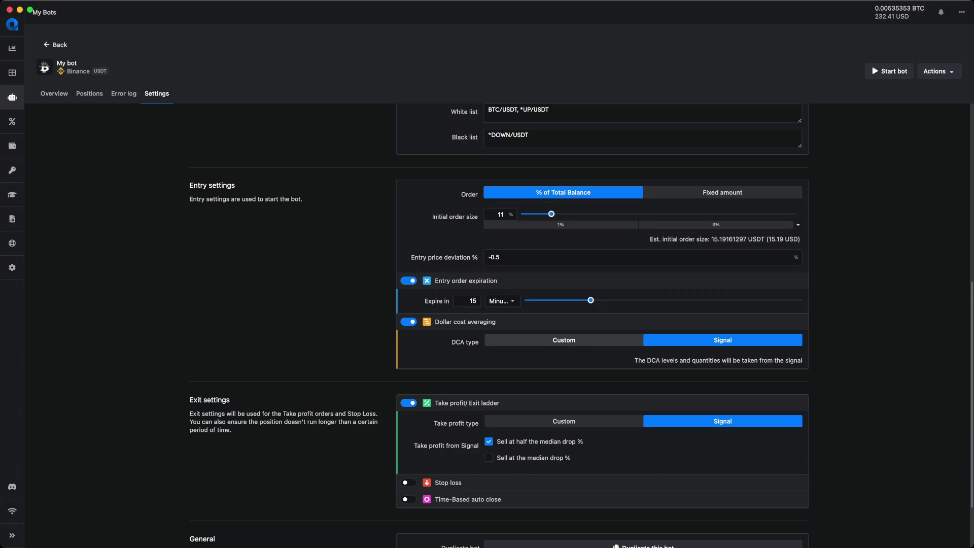
click(563, 339)
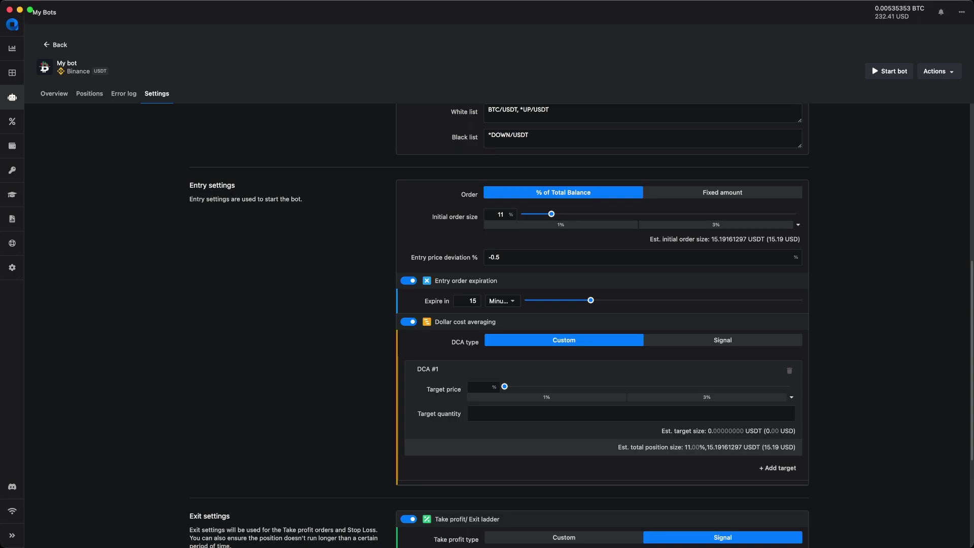
click(483, 387)
text(5)
click(472, 414)
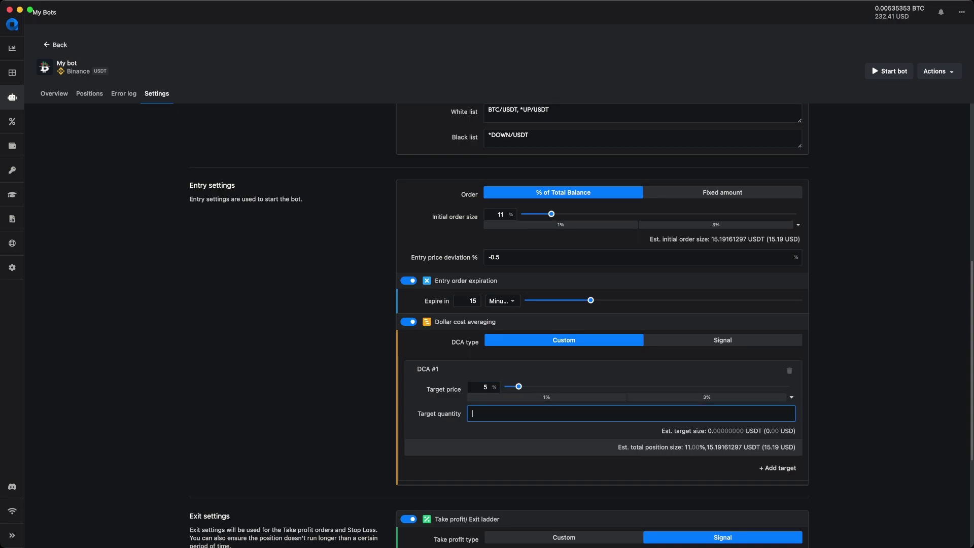
text(100)
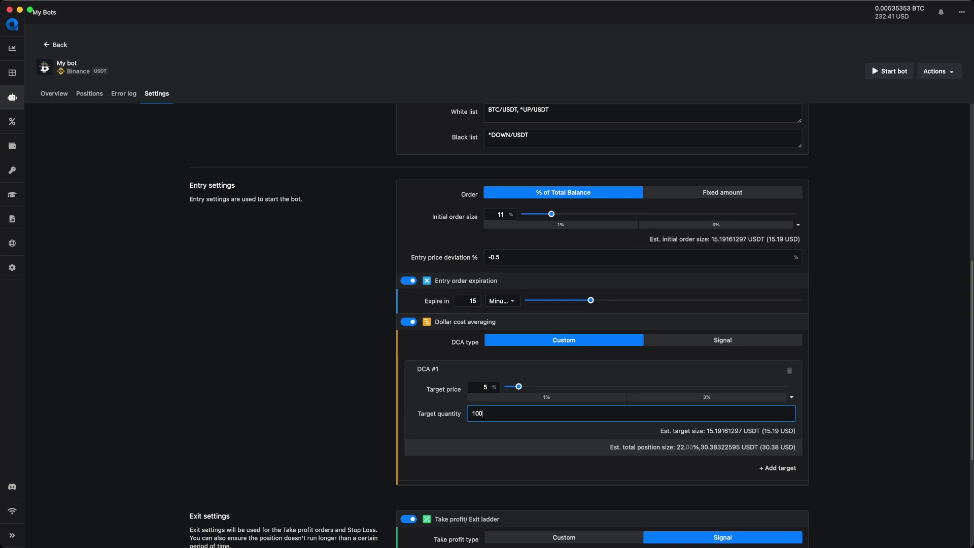
- Set the DCA #1 target quantity to 200 and add a second DCA target
double_click(478, 413)
text(200)
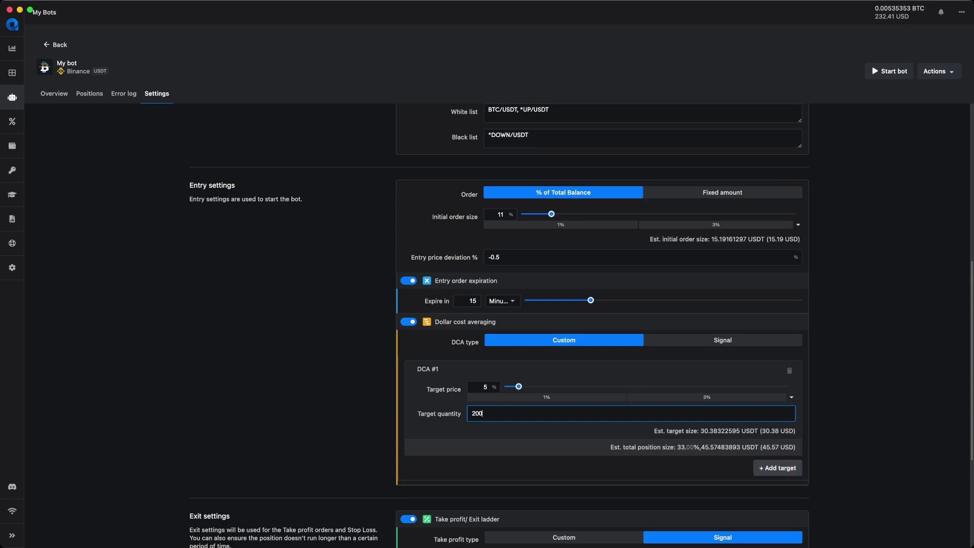
click(777, 468)
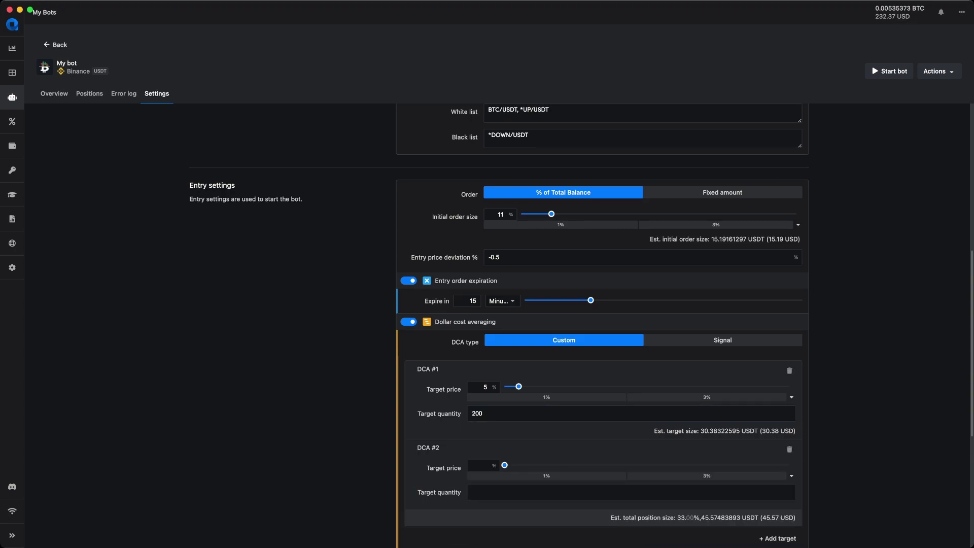
- Enable selling at the median drop % for the signal-based take profit in the exit settings
scroll(777, 468, down, 5)
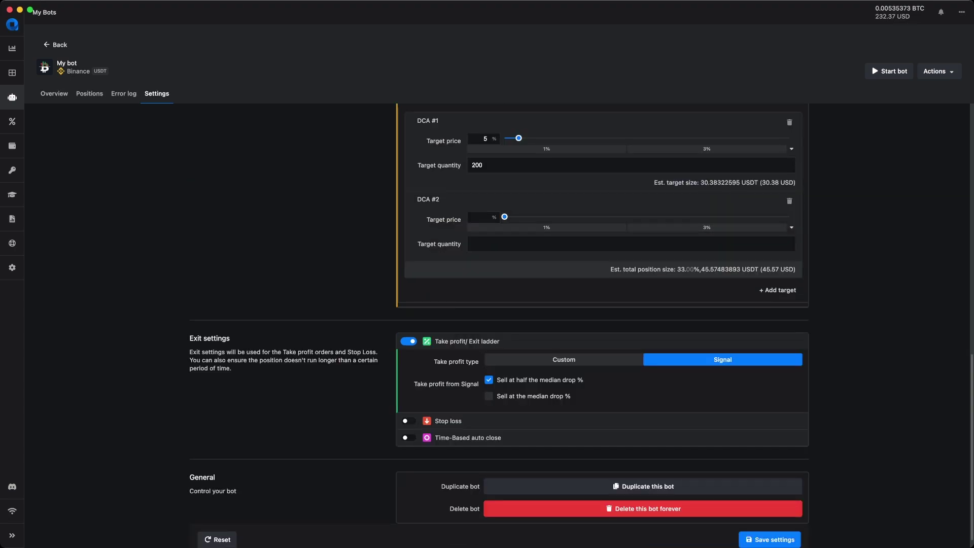
scroll(499, 323, down, 1)
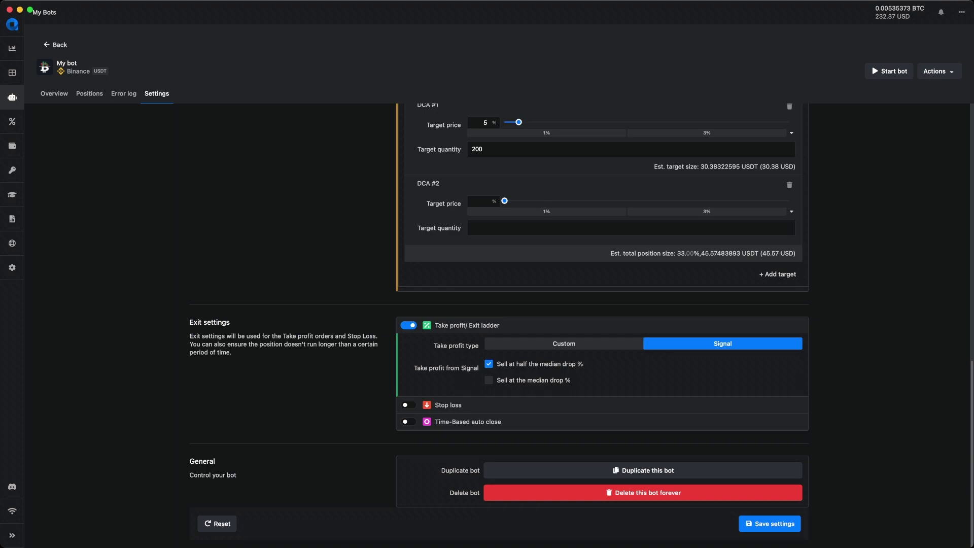
click(488, 380)
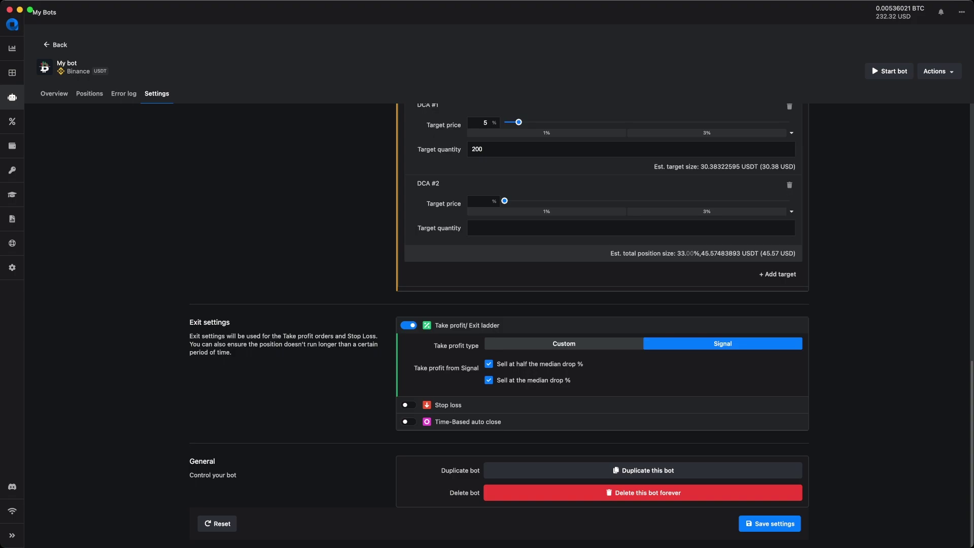
- Switch the take profit type to Custom with a profit volume of 95% and a 5% profit for Target 1
click(563, 343)
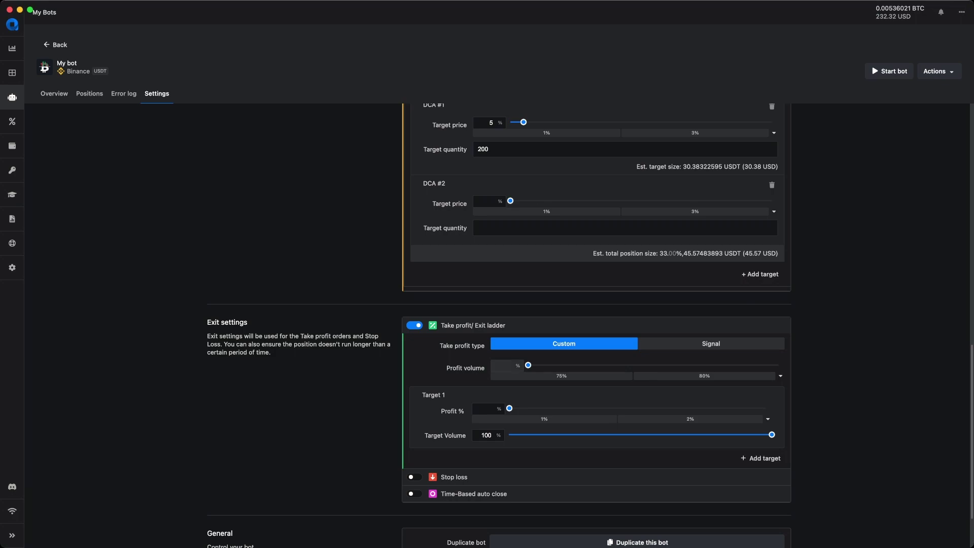
click(508, 366)
text(95)
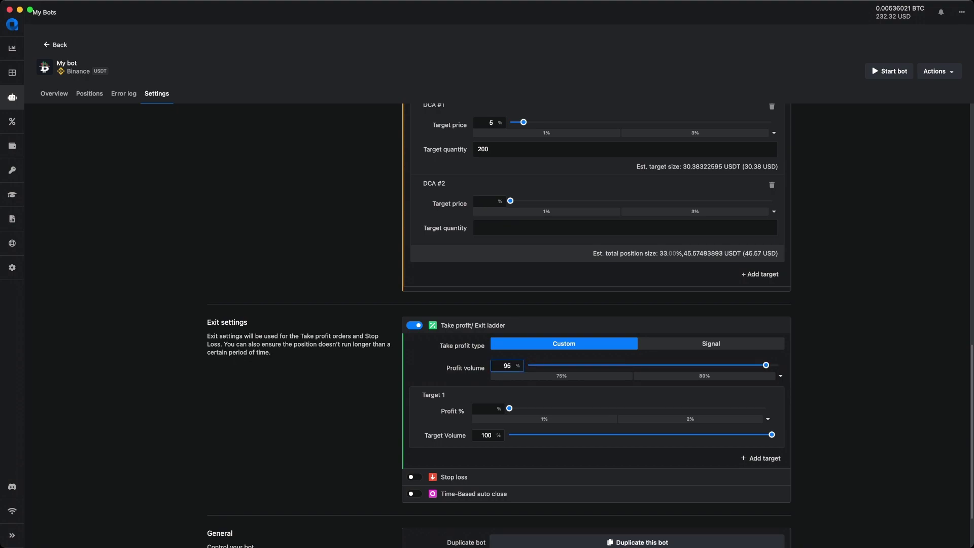
click(488, 408)
text(5)
click(475, 380)
scroll(499, 325, up, 1)
- Add a second take profit target at 10% profit and set the first target's volume to 75%
click(760, 460)
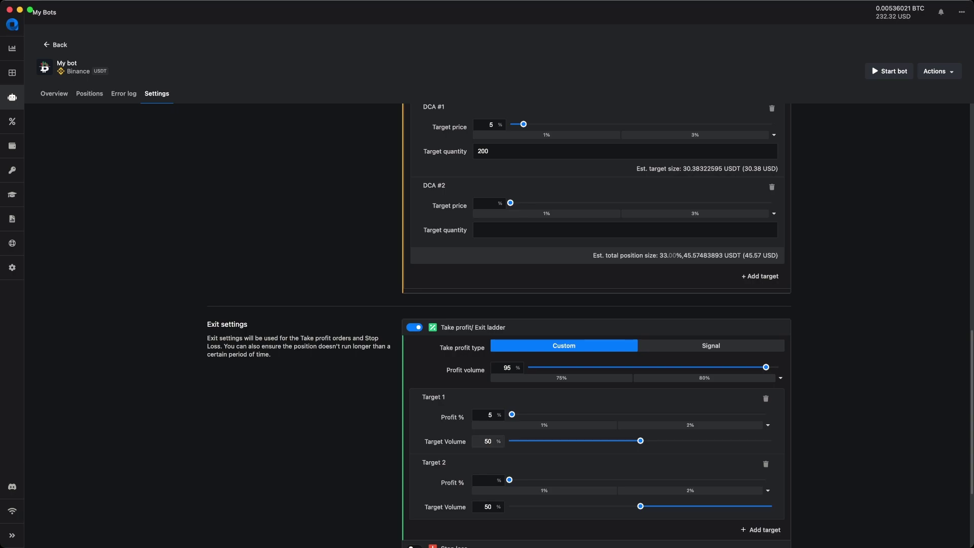
double_click(487, 440)
text(75)
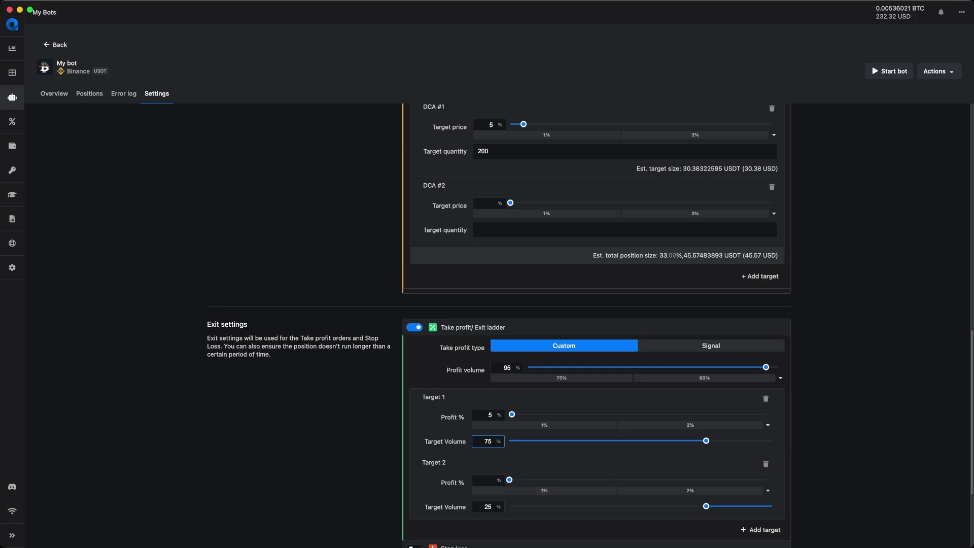
click(488, 479)
text(10)
- Enable the stop loss with the Custom type and set its stop distance to 15%
scroll(499, 324, up, 2)
scroll(499, 324, down, 5)
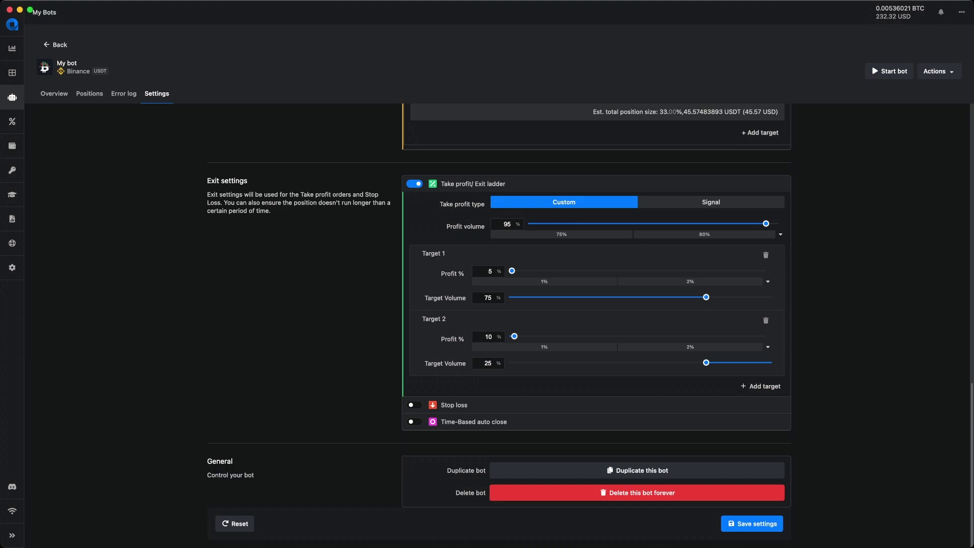
click(414, 404)
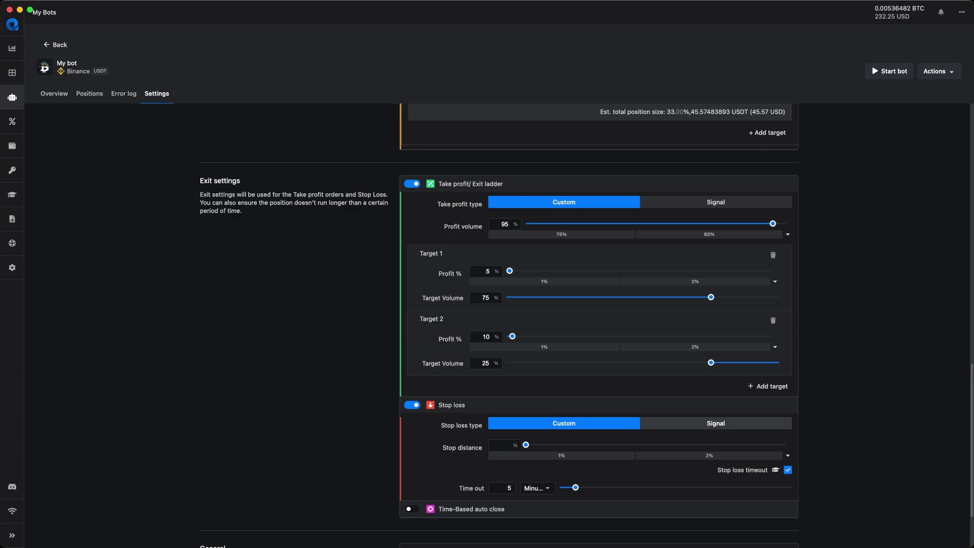
click(715, 423)
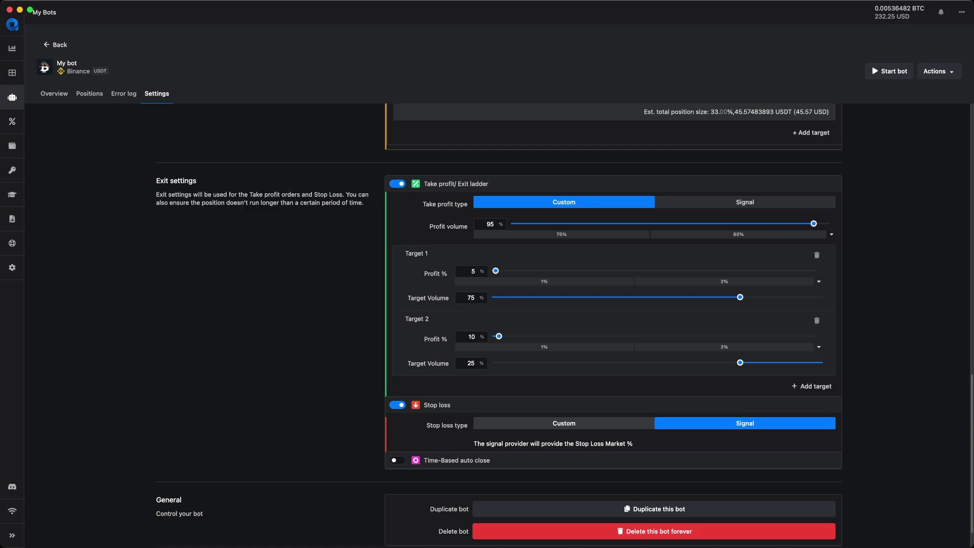
click(562, 423)
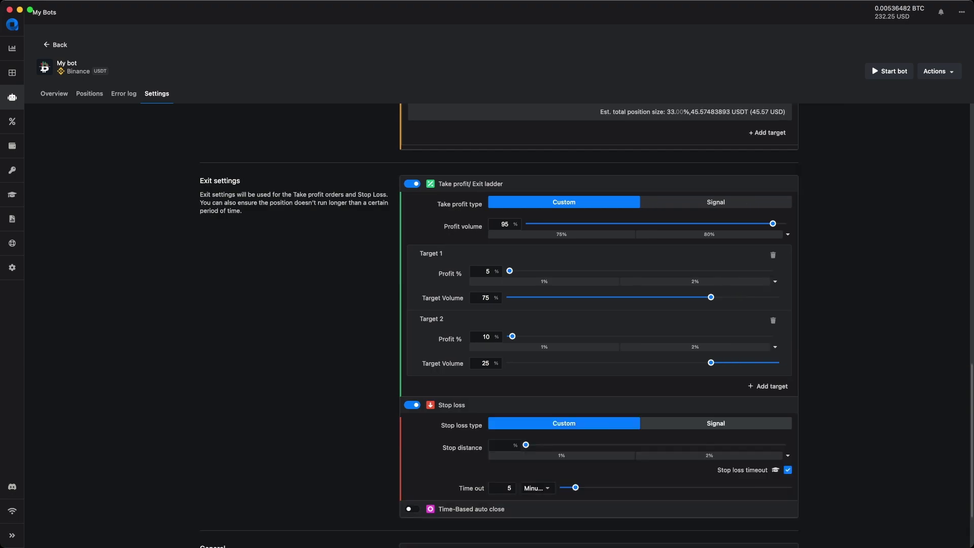
click(505, 444)
text(15)
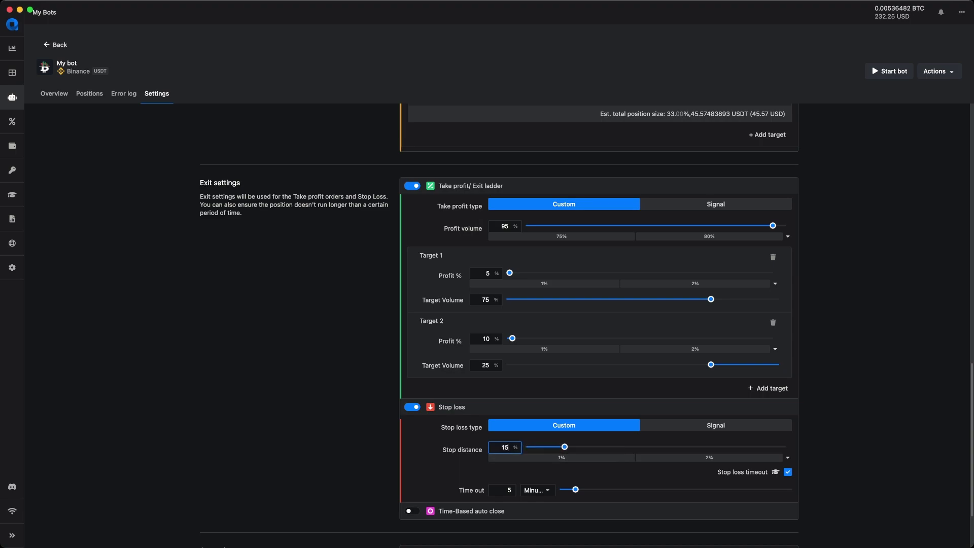
key(Tab)
click(486, 339)
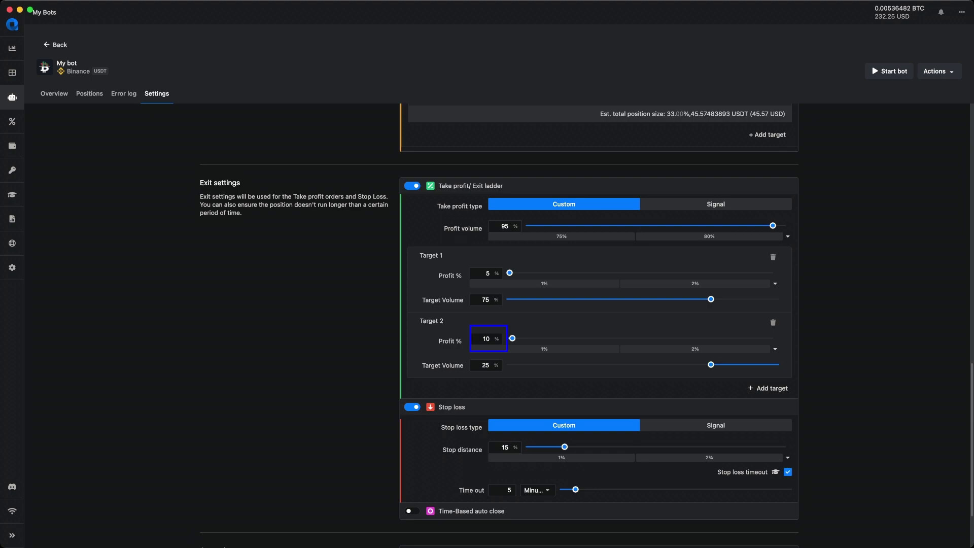
- Try enabling time-based auto close in the exit settings
scroll(486, 324, down, 3)
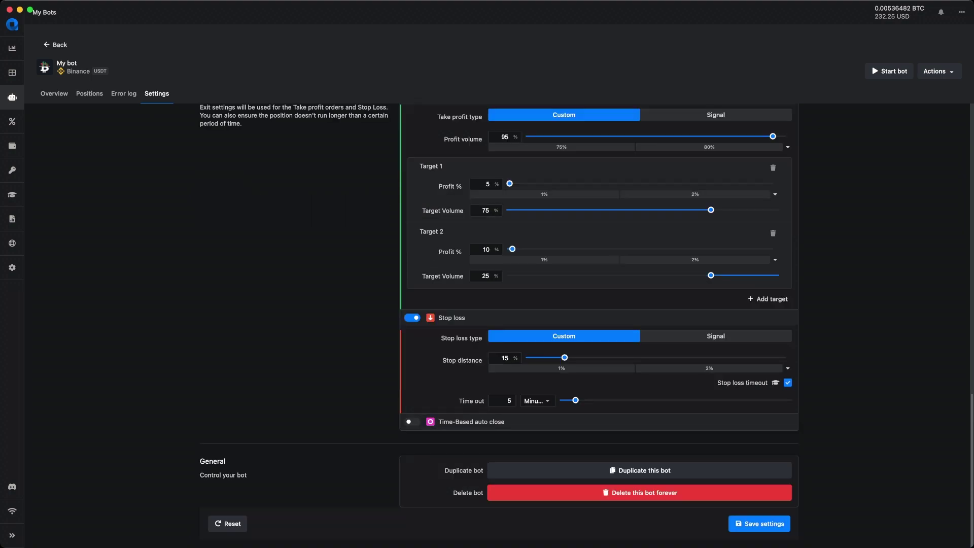
click(412, 421)
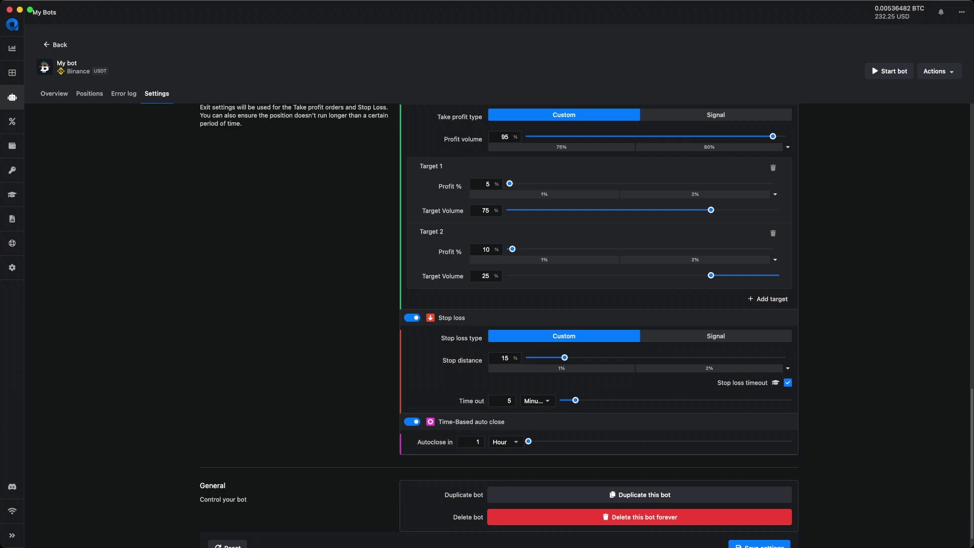
click(412, 421)
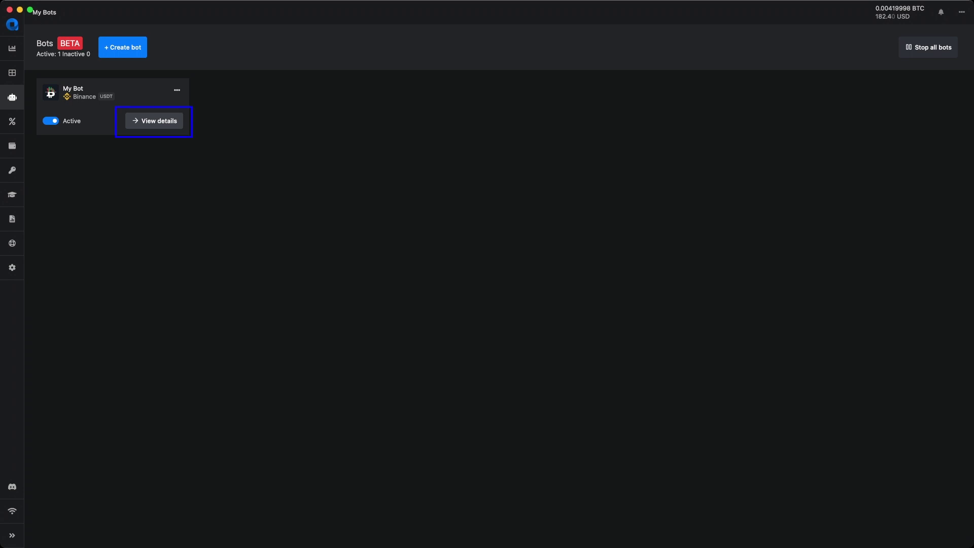
- Open the active bot's details and review its overview, positions and error log
click(154, 121)
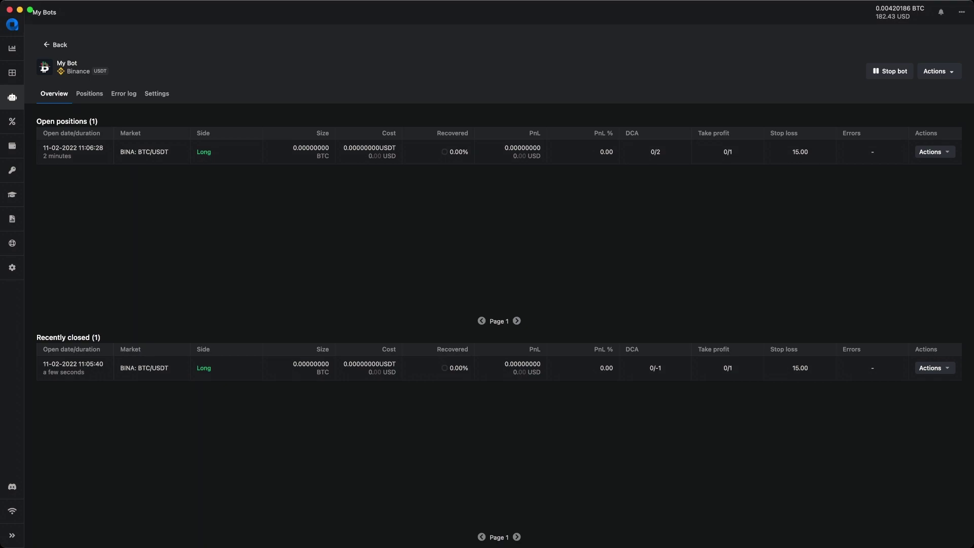
click(89, 94)
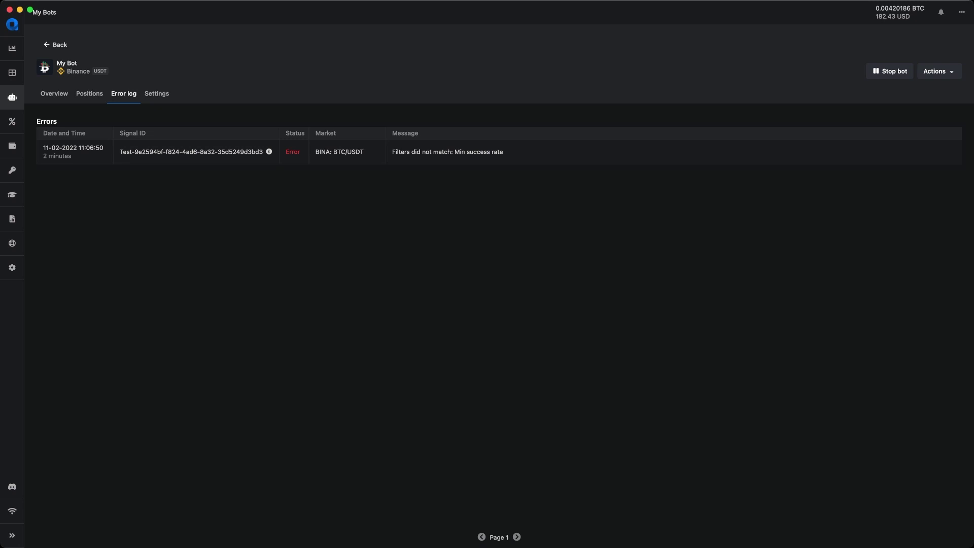
- Open the BTC/USDT trading page and examine the bot's open position and its orders on the chart
click(13, 49)
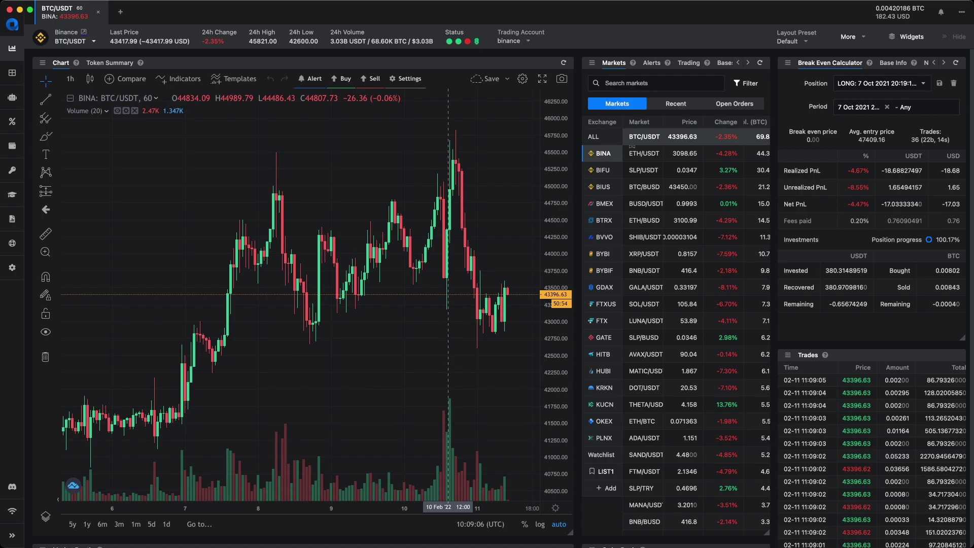
scroll(305, 304, down, 5)
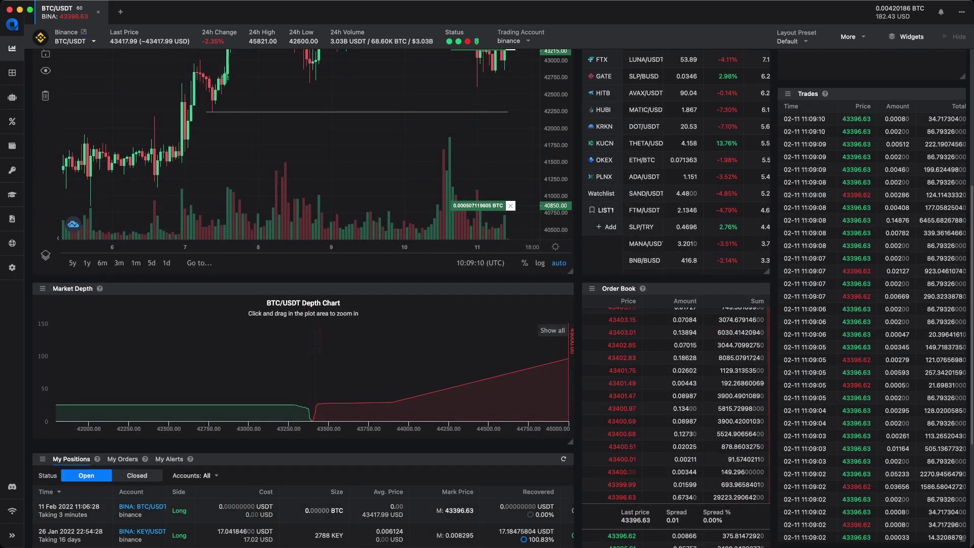
scroll(507, 228, up, 3)
scroll(507, 304, up, 1)
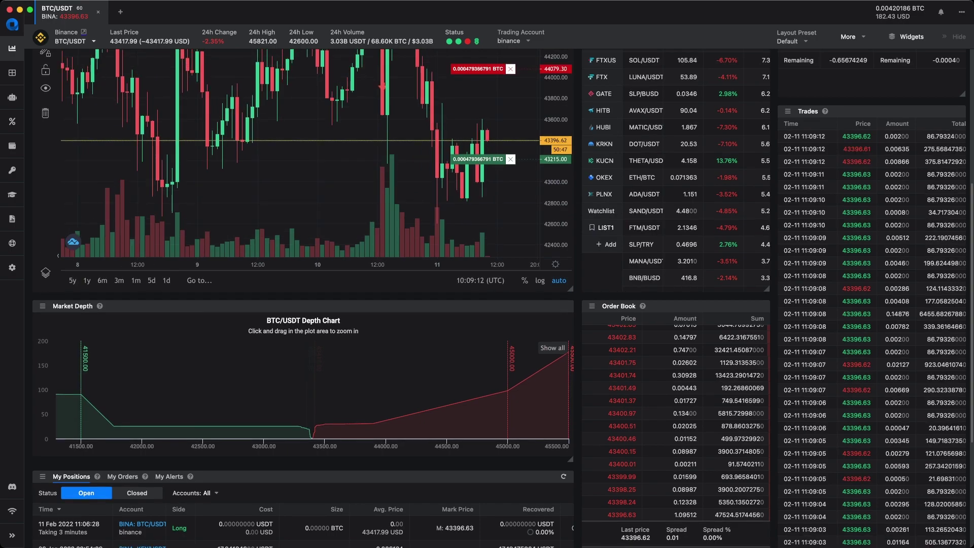
scroll(305, 273, up, 5)
- Review the position's ladder buy targets, take profit and stop loss settings in the Trading widget
click(687, 62)
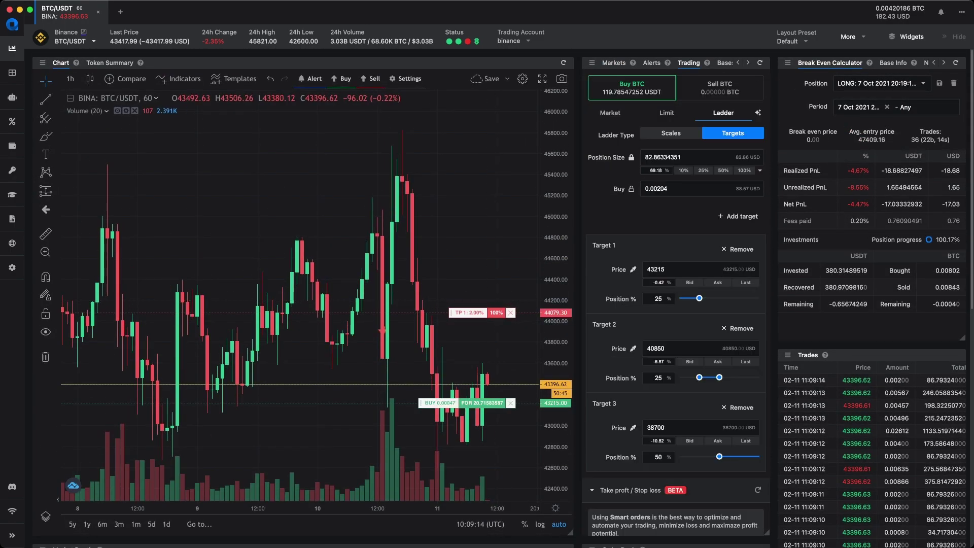
scroll(674, 304, down, 6)
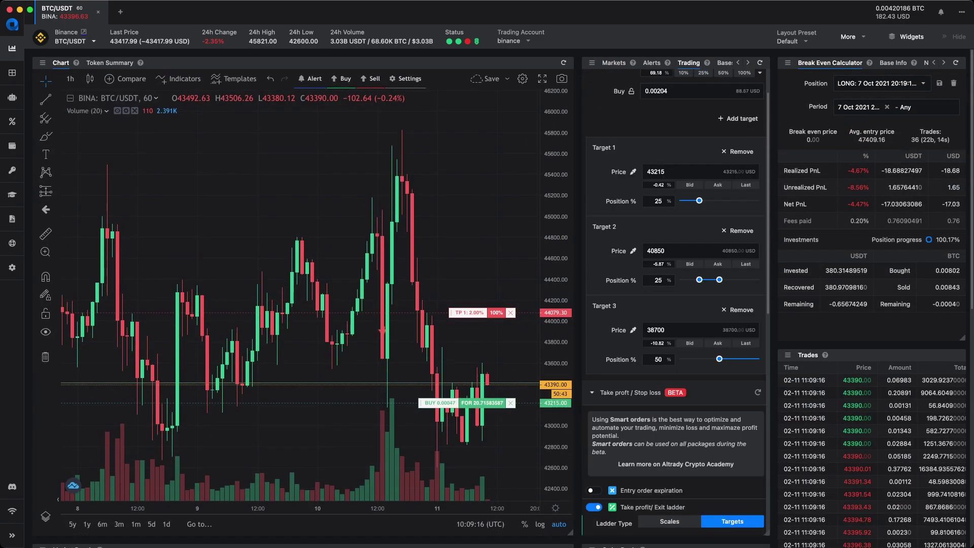
scroll(673, 301, down, 4)
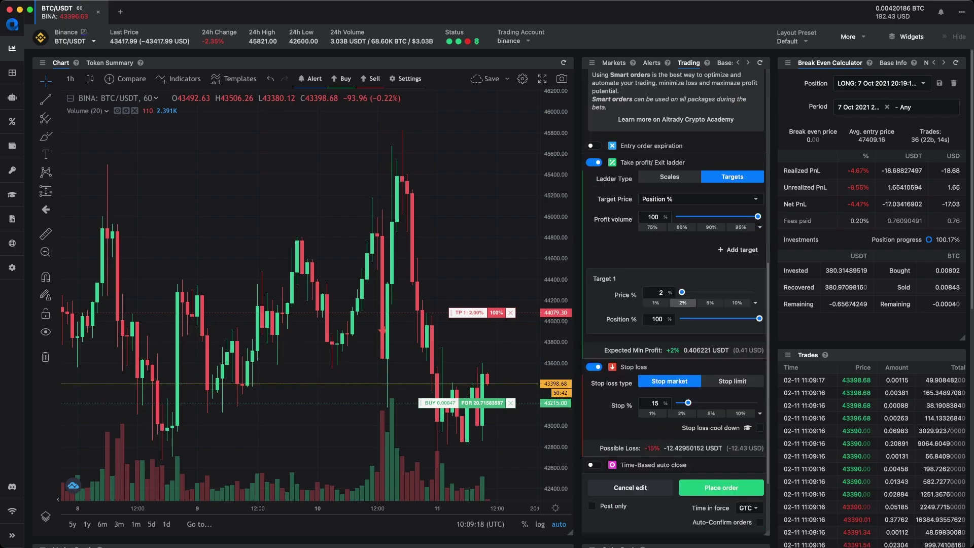